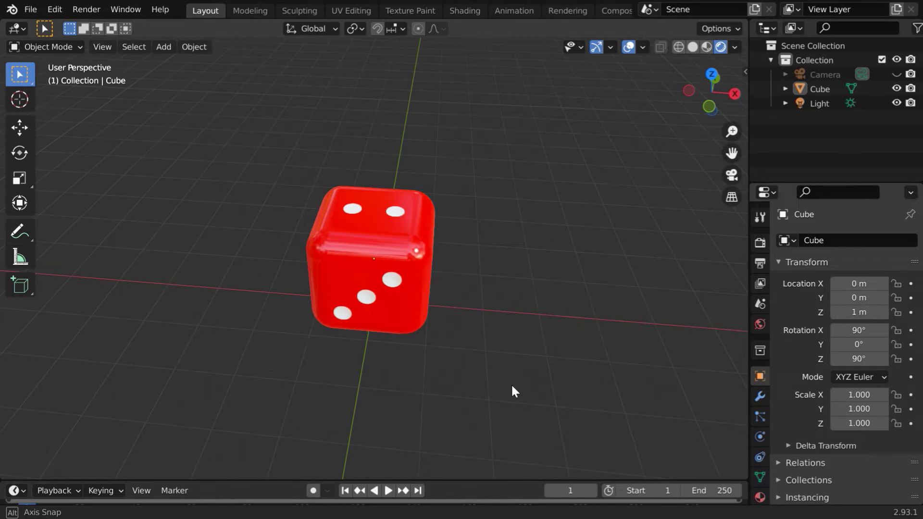
Step: Start a new General scene with the default cube
{"action": "left_click", "coordinate": [32, 9]}
{"action": "mouse_move", "coordinate": [52, 26]}
{"action": "left_click", "coordinate": [197, 26]}
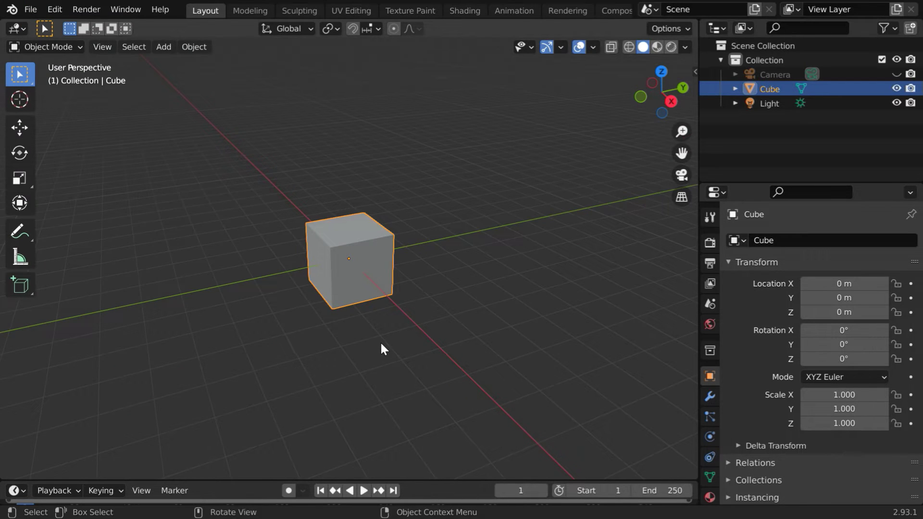
{"action": "scroll", "coordinate": [360, 318], "scroll_direction": "up", "scroll_amount": 5}
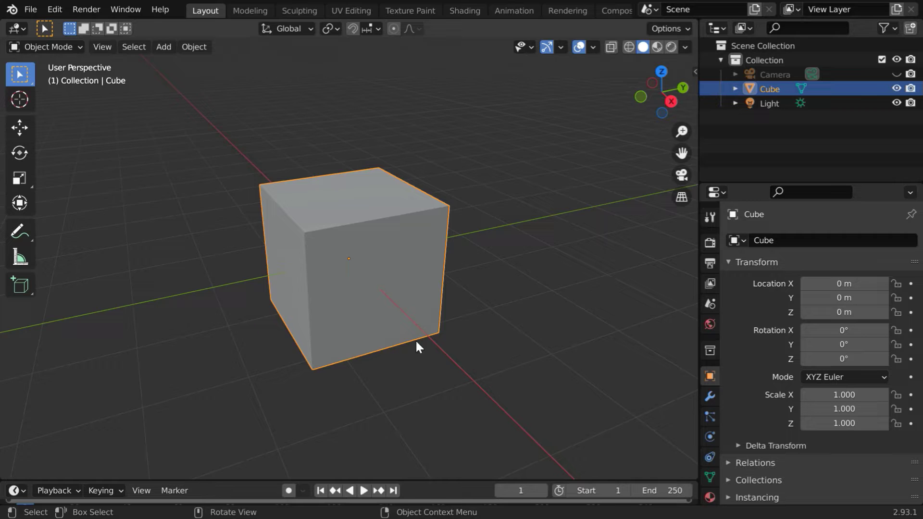
Step: Add a Simple Subdivision Surface modifier to the cube with viewport levels 3
{"action": "middle_click_drag", "start_coordinate": [418, 346], "coordinate": [396, 350]}
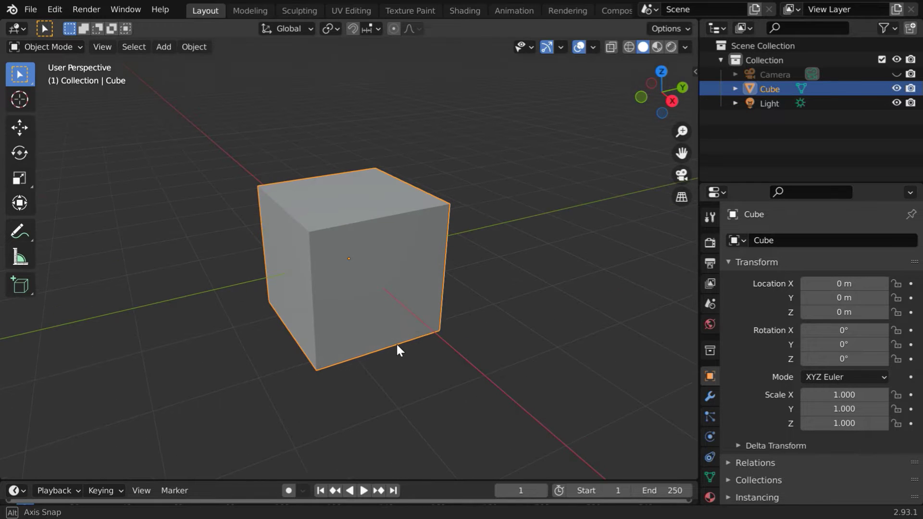
{"action": "left_click", "coordinate": [710, 396]}
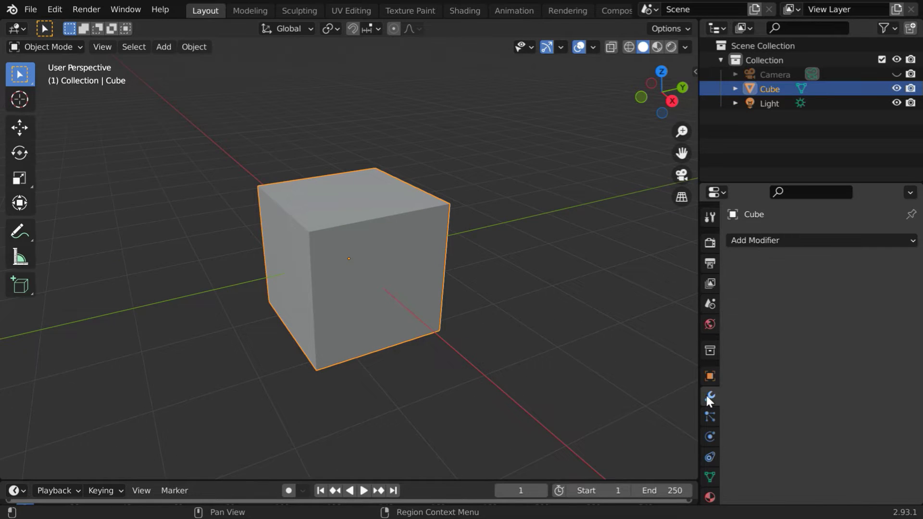
{"action": "left_click", "coordinate": [765, 240]}
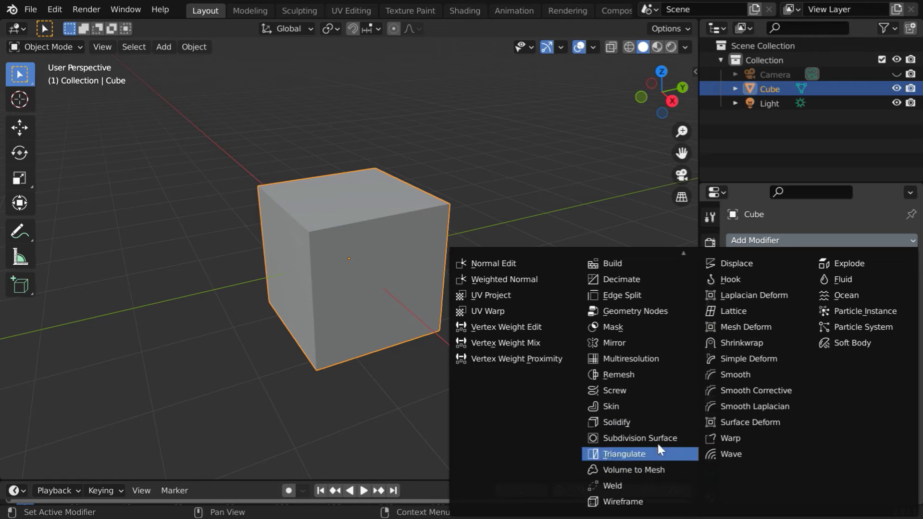
{"action": "left_click", "coordinate": [655, 439]}
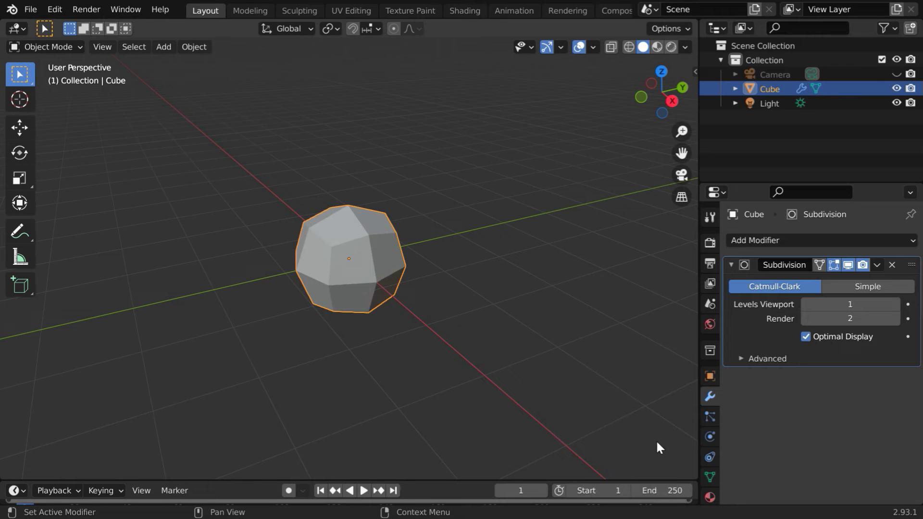
{"action": "left_click", "coordinate": [866, 287]}
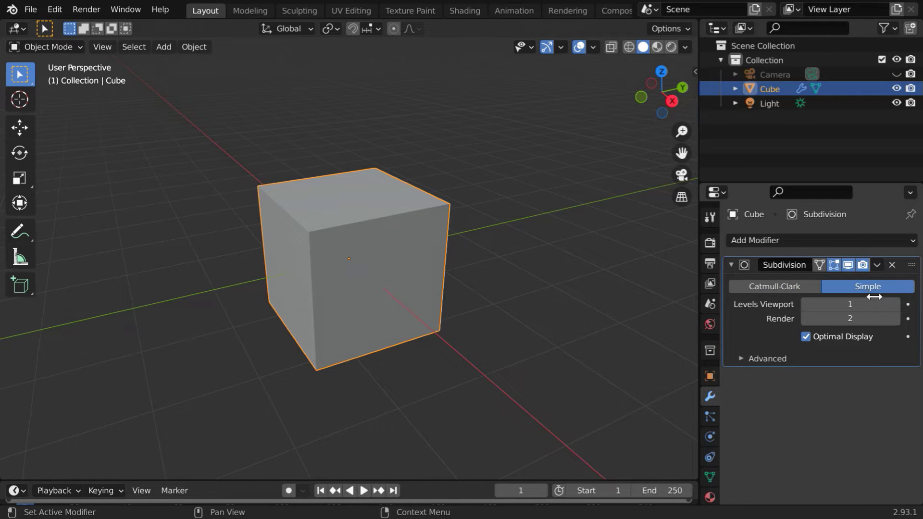
{"action": "left_click", "coordinate": [896, 304]}
{"action": "left_click", "coordinate": [895, 304]}
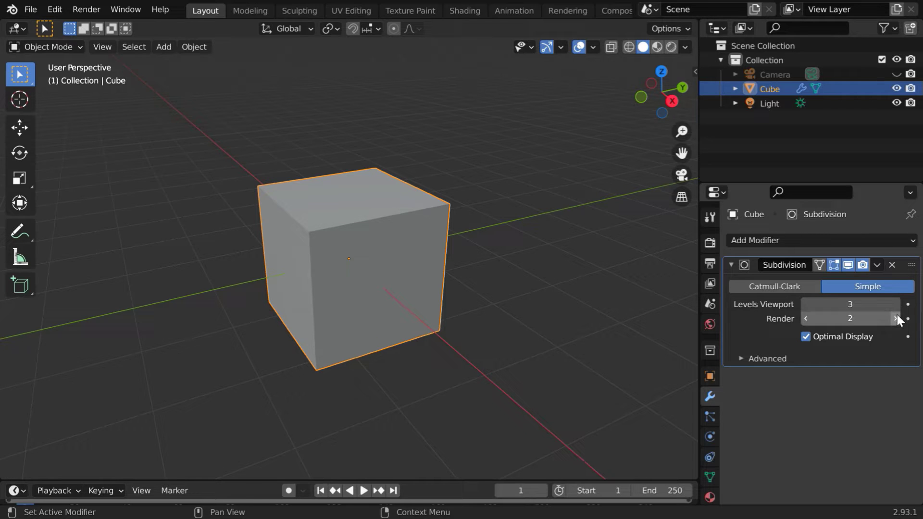
Step: Apply the subdivision, then add a Bevel modifier of 0.4 m with 20 segments
{"action": "left_click", "coordinate": [876, 264]}
{"action": "left_click", "coordinate": [871, 284]}
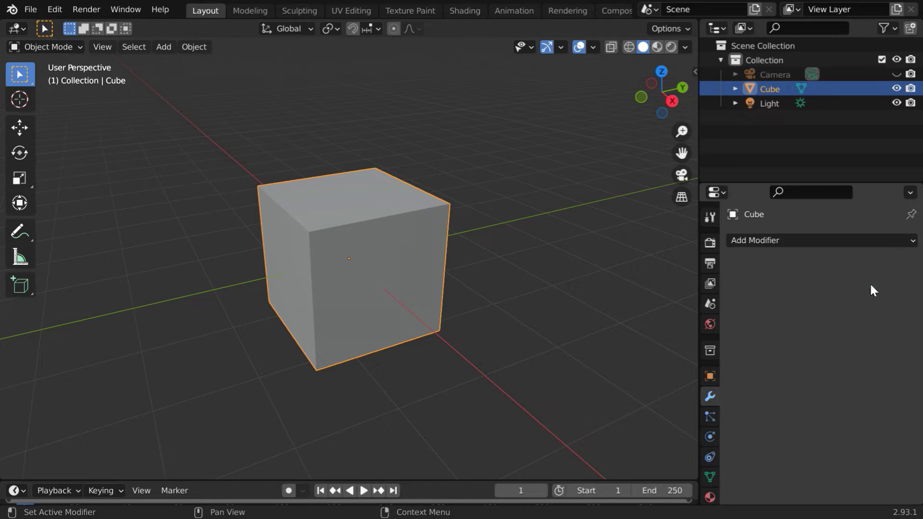
{"action": "left_click", "coordinate": [757, 242]}
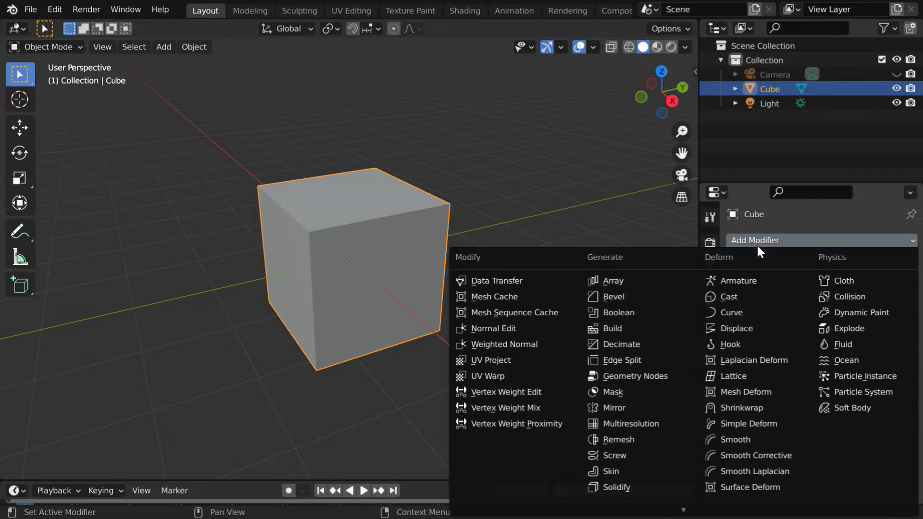
{"action": "left_click", "coordinate": [658, 297]}
{"action": "left_click", "coordinate": [876, 320]}
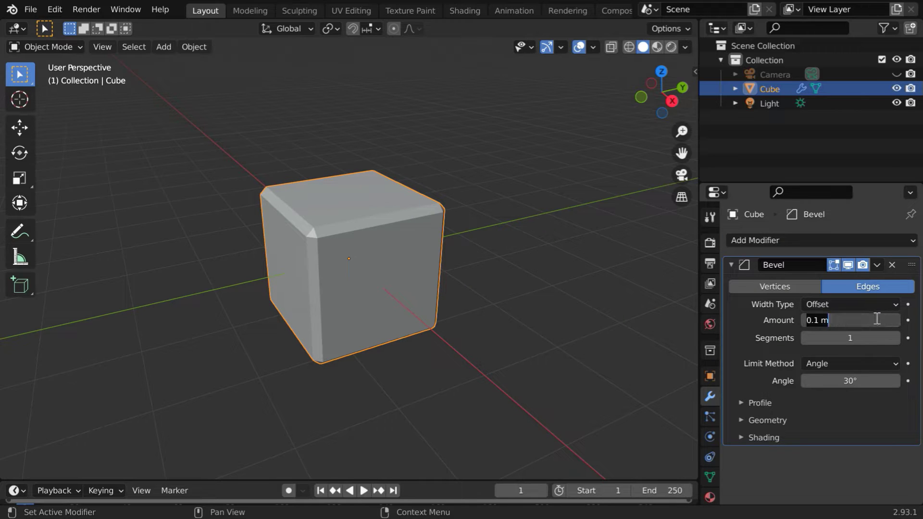
{"action": "key", "text": "BackSpace"}
{"action": "type", "text": "0.4"}
{"action": "key", "text": "Return"}
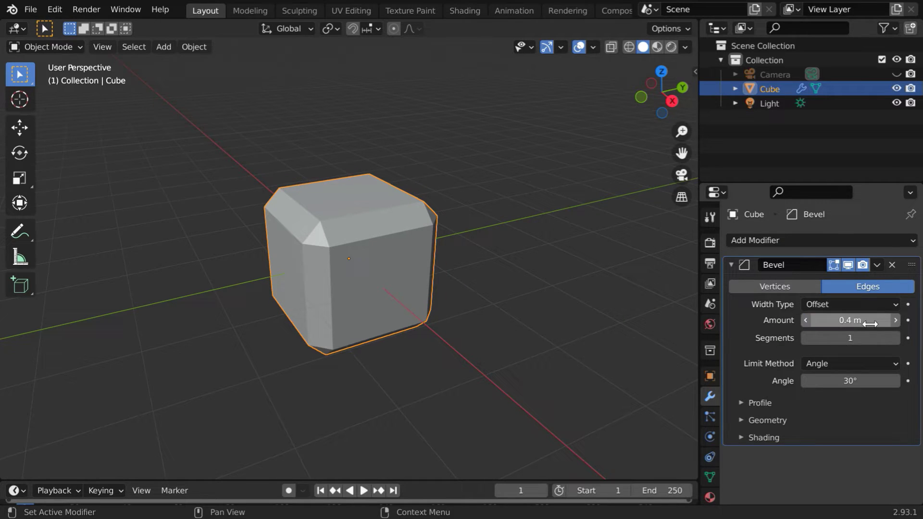
{"action": "left_click", "coordinate": [867, 337]}
{"action": "type", "text": "20"}
{"action": "key", "text": "Return"}
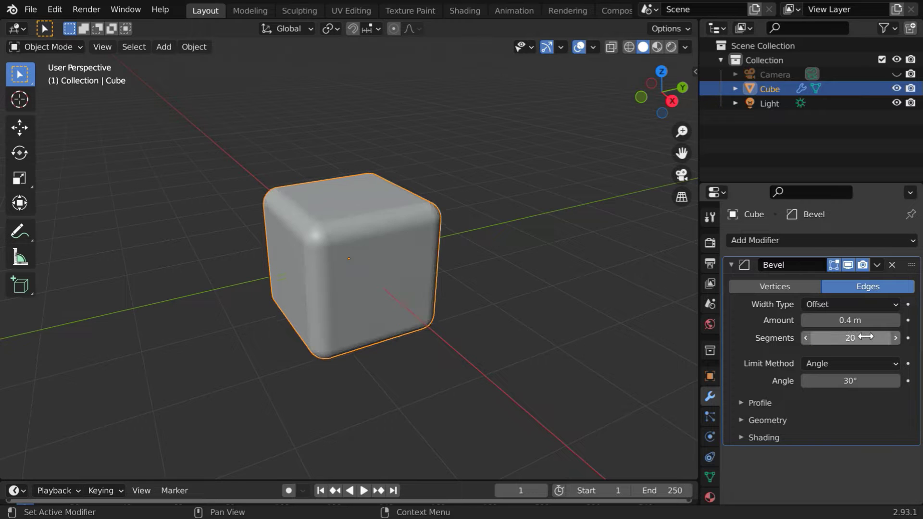
Step: Apply the bevel and scale the cube up by 1.2
{"action": "left_click", "coordinate": [877, 264]}
{"action": "left_click", "coordinate": [861, 278]}
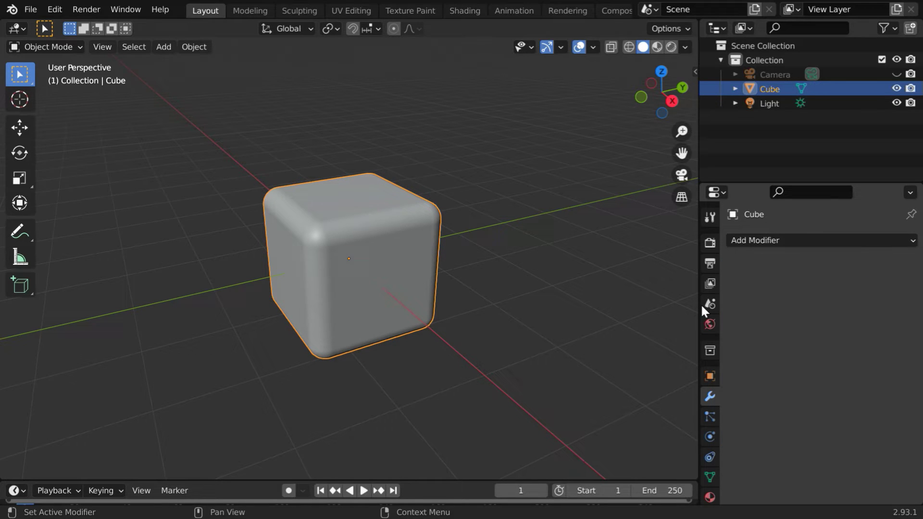
{"action": "type", "text": "s1.2"}
{"action": "key", "text": "Return"}
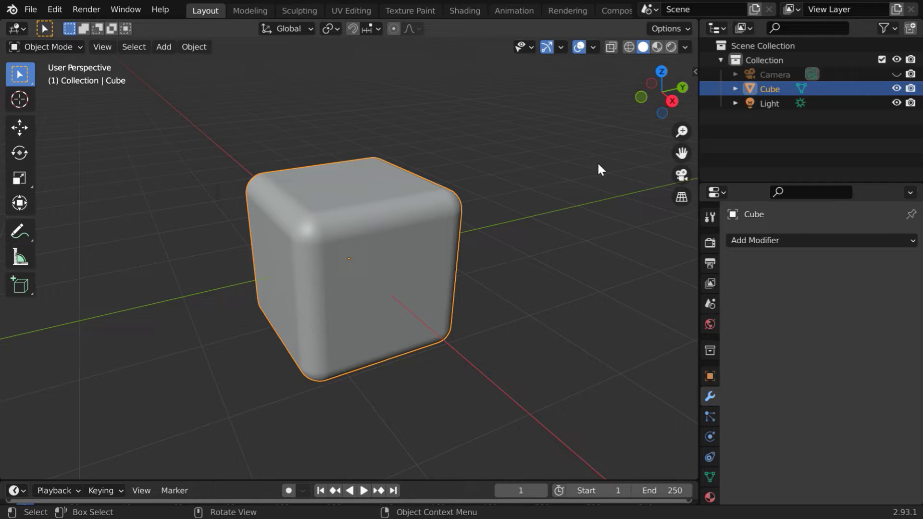
Step: Preview the viewport in Rendered shading with Scene World turned off
{"action": "left_click", "coordinate": [670, 47]}
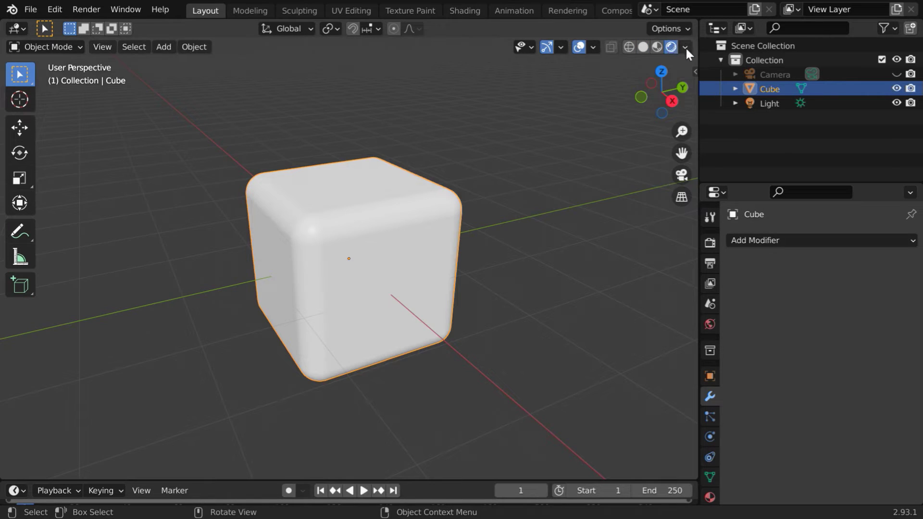
{"action": "left_click", "coordinate": [685, 47]}
{"action": "left_click", "coordinate": [617, 134]}
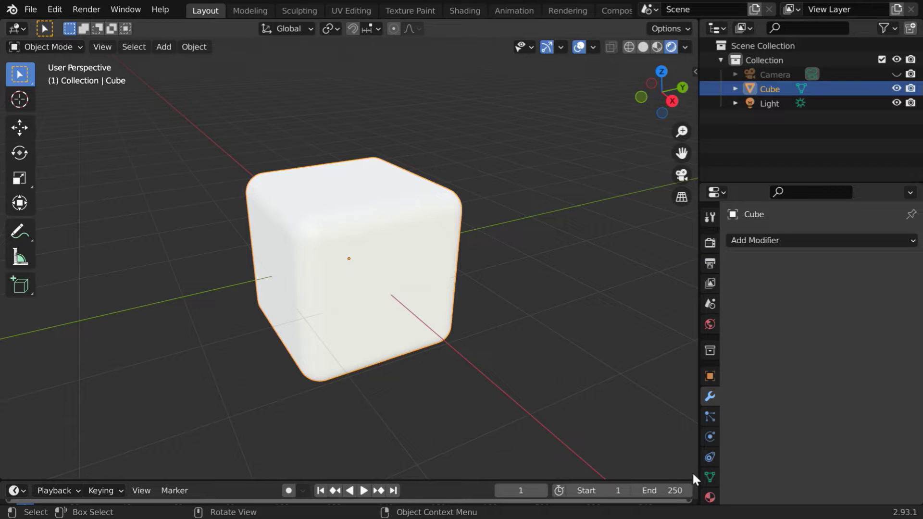
Step: Set the cube material's Base Color to bright red with hue 1 and full value
{"action": "left_click", "coordinate": [709, 497]}
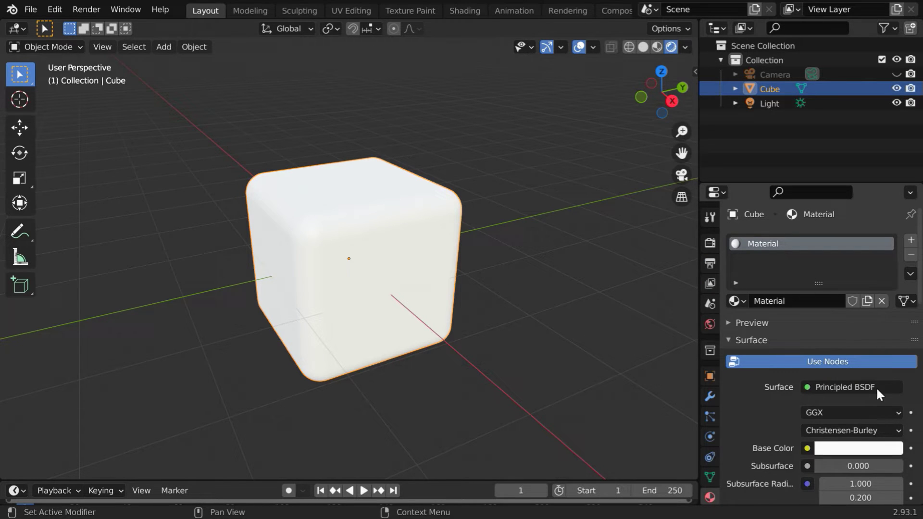
{"action": "left_click", "coordinate": [880, 451]}
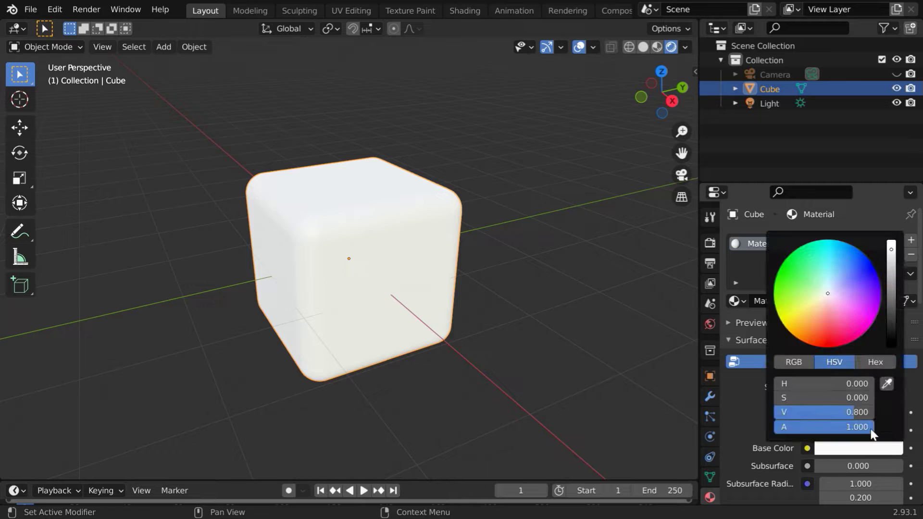
{"action": "left_click", "coordinate": [827, 347]}
{"action": "left_click_drag", "start_coordinate": [827, 347], "coordinate": [828, 353]}
{"action": "left_click", "coordinate": [841, 383]}
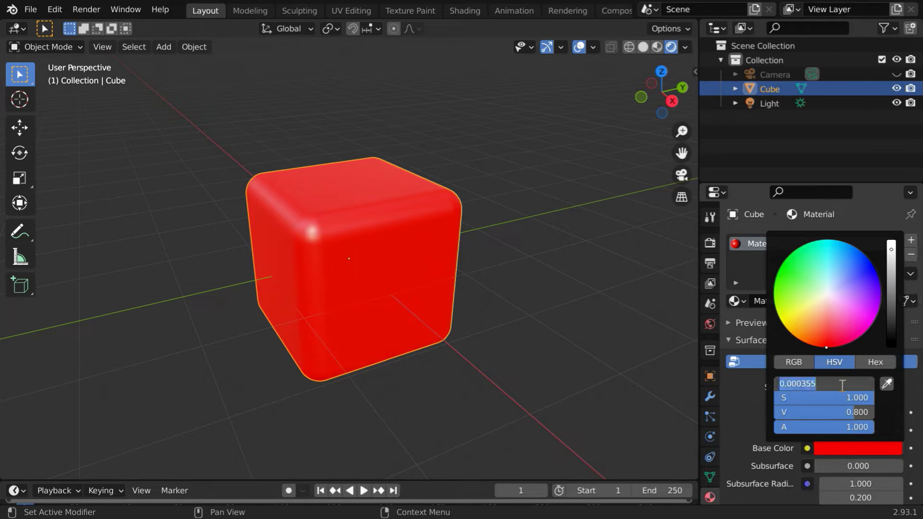
{"action": "type", "text": "1"}
{"action": "key", "text": "Return"}
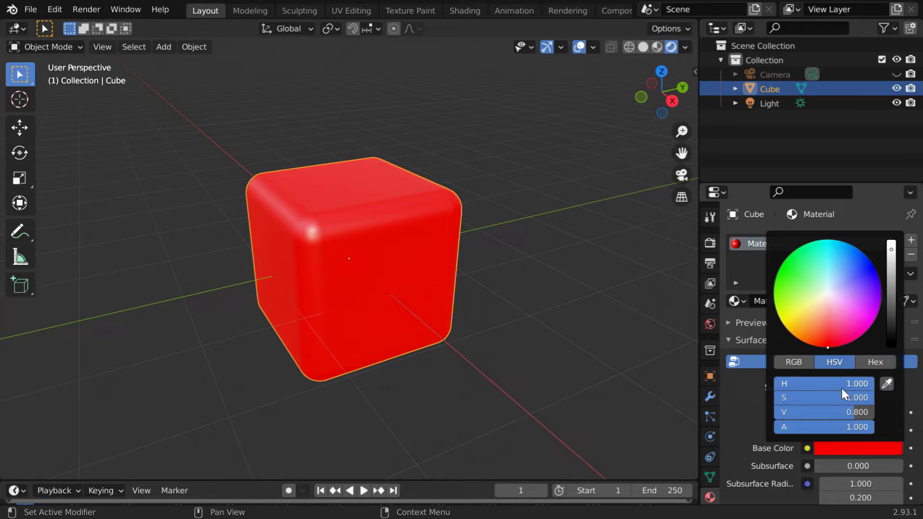
{"action": "left_click_drag", "start_coordinate": [853, 412], "coordinate": [872, 412]}
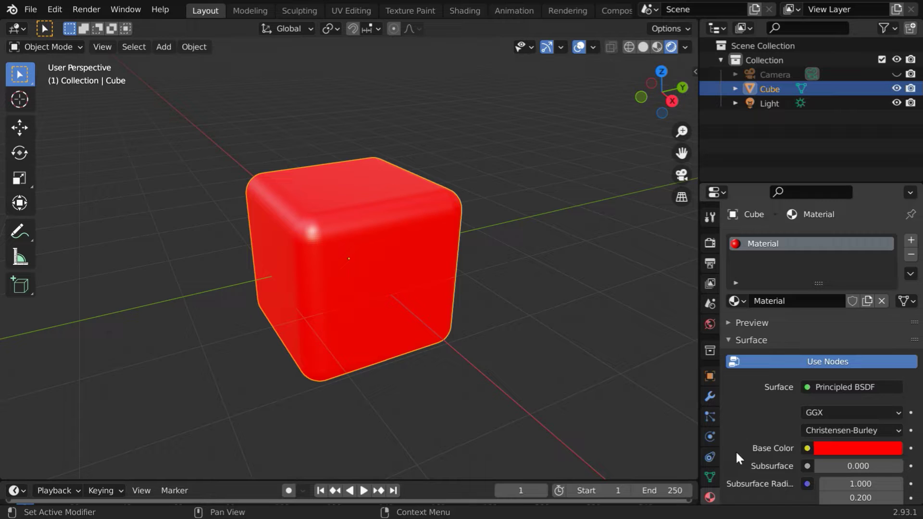
Step: Set Subsurface to 1 and eyedrop the red base colour into Subsurface Color
{"action": "scroll", "coordinate": [745, 445], "scroll_direction": "down", "scroll_amount": 2}
{"action": "scroll", "coordinate": [745, 446], "scroll_direction": "down", "scroll_amount": 8}
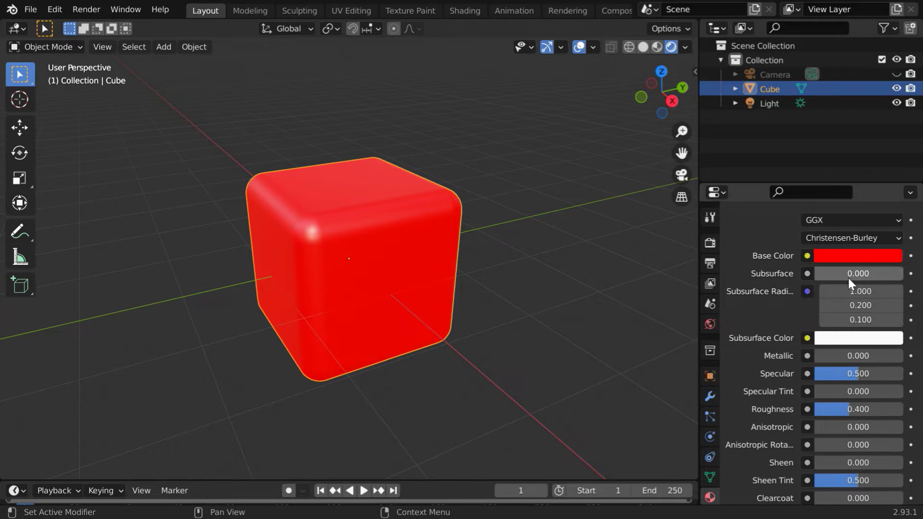
{"action": "left_click", "coordinate": [861, 273]}
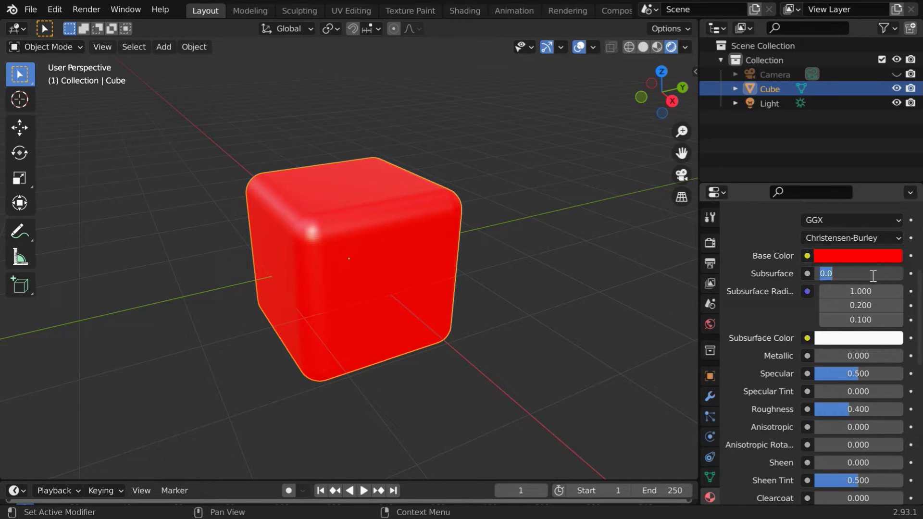
{"action": "type", "text": "1"}
{"action": "key", "text": "Return"}
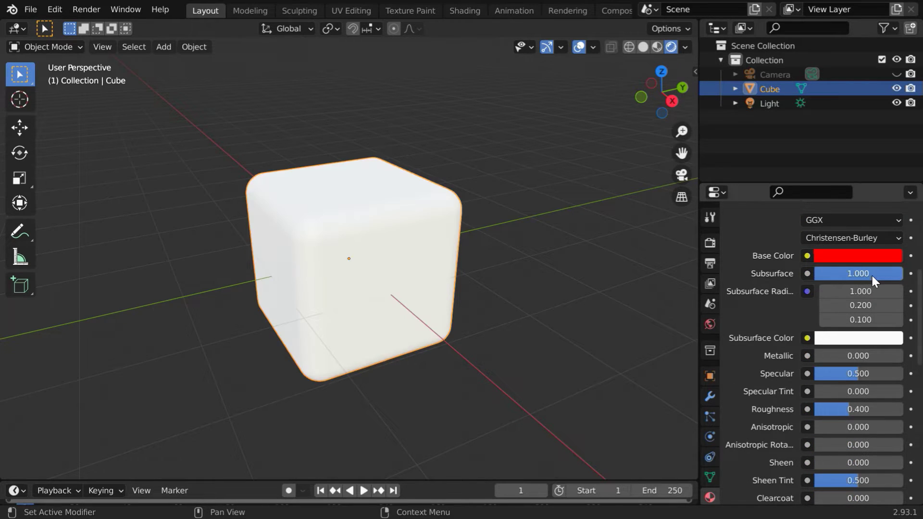
{"action": "left_click", "coordinate": [872, 339]}
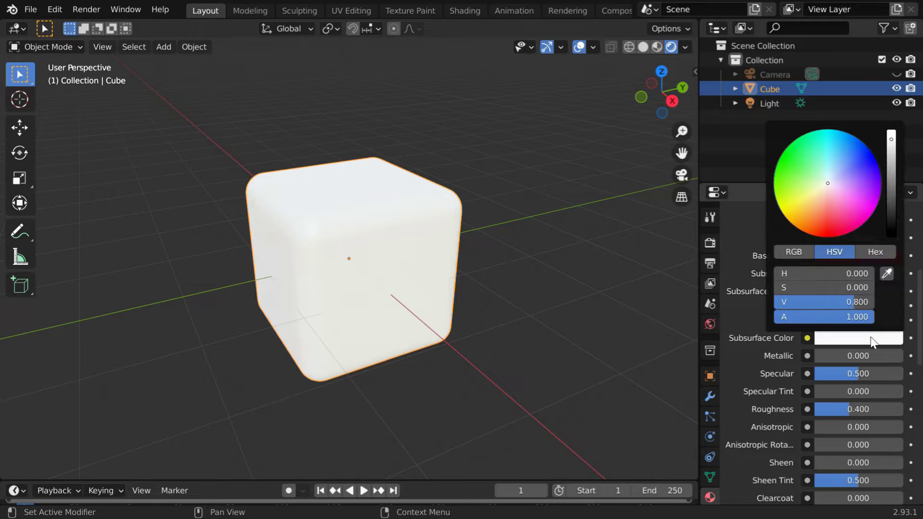
{"action": "left_click", "coordinate": [887, 273]}
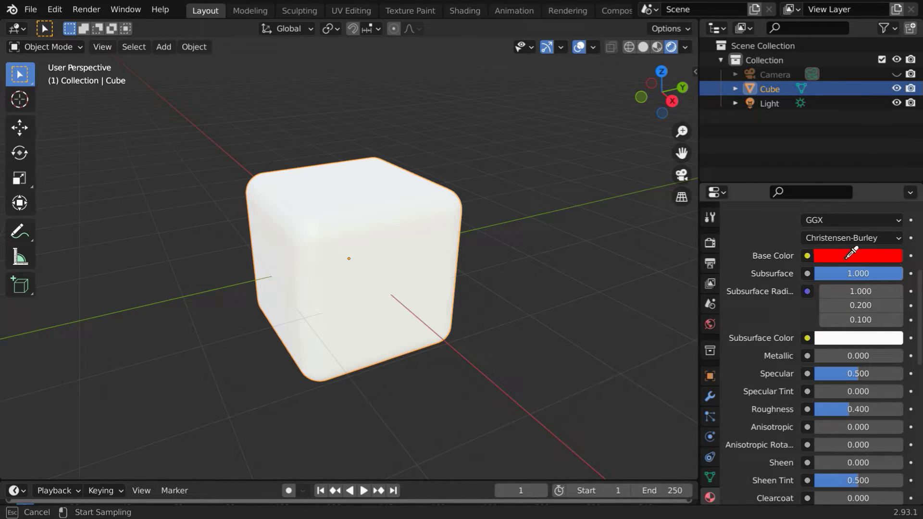
{"action": "left_click", "coordinate": [839, 253]}
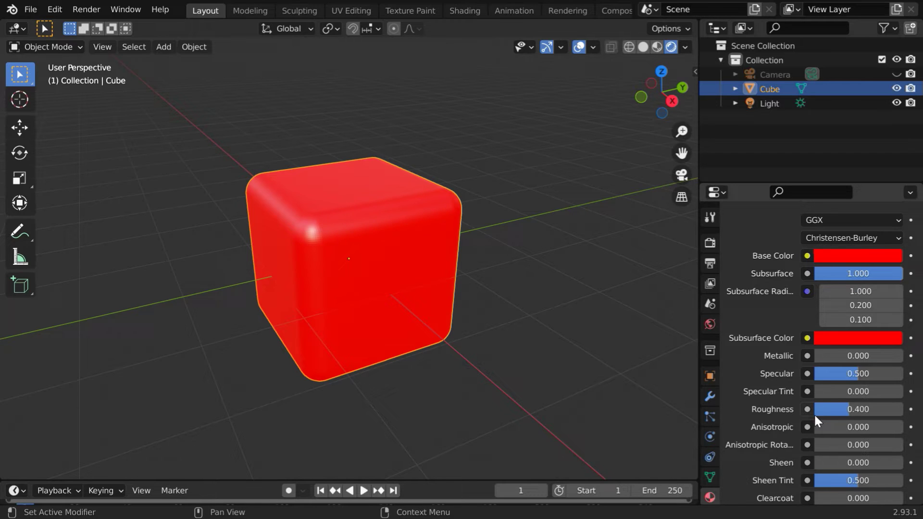
Step: Set Specular 1.0, Specular Tint 0.5 and Roughness 0.1 for a glossy look
{"action": "left_click_drag", "start_coordinate": [857, 373], "coordinate": [903, 374]}
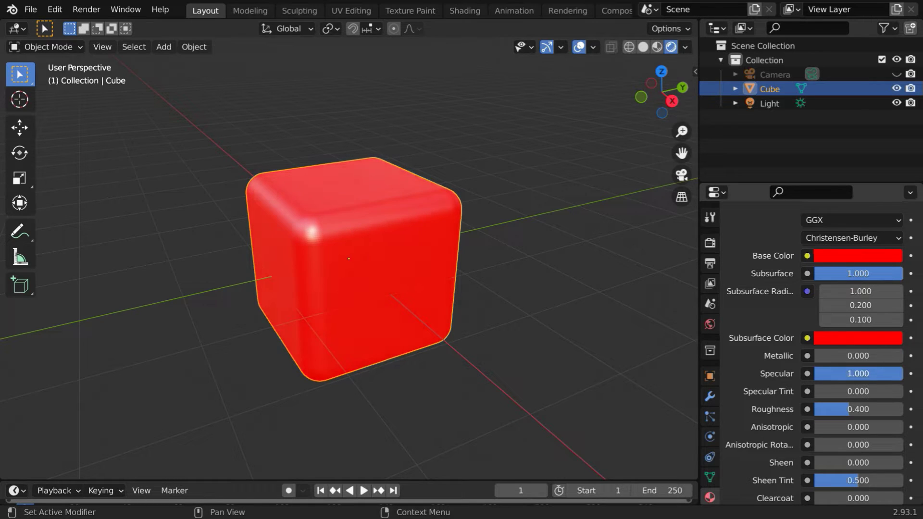
{"action": "left_click", "coordinate": [867, 391]}
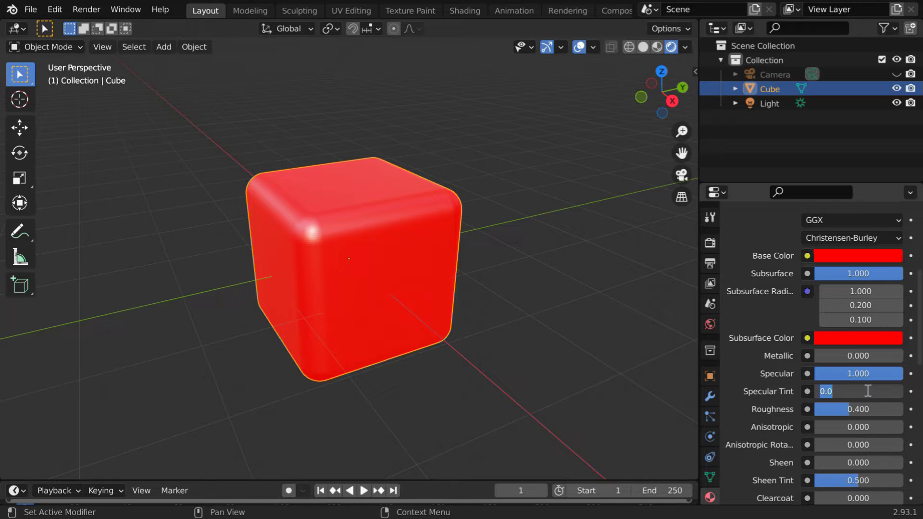
{"action": "key", "text": "BackSpace"}
{"action": "type", "text": "0.5"}
{"action": "key", "text": "Return"}
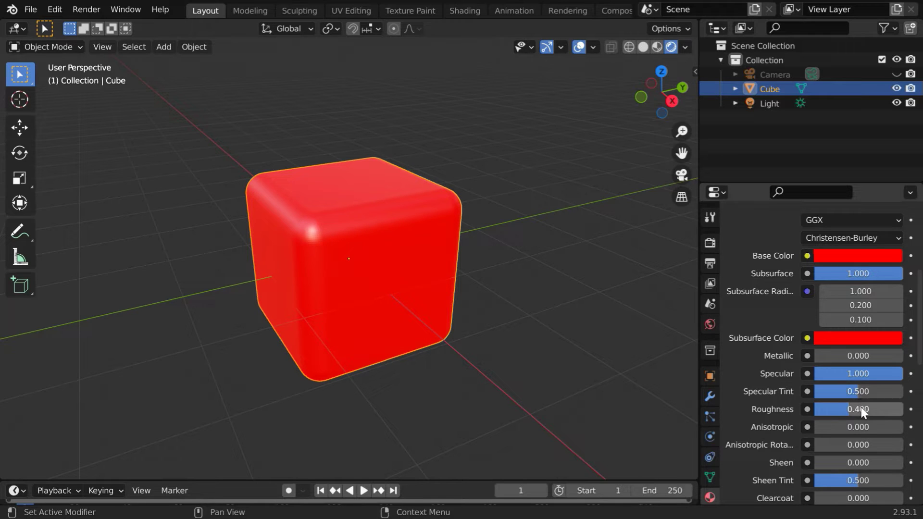
{"action": "left_click", "coordinate": [867, 409]}
{"action": "type", "text": "0.1"}
{"action": "key", "text": "Return"}
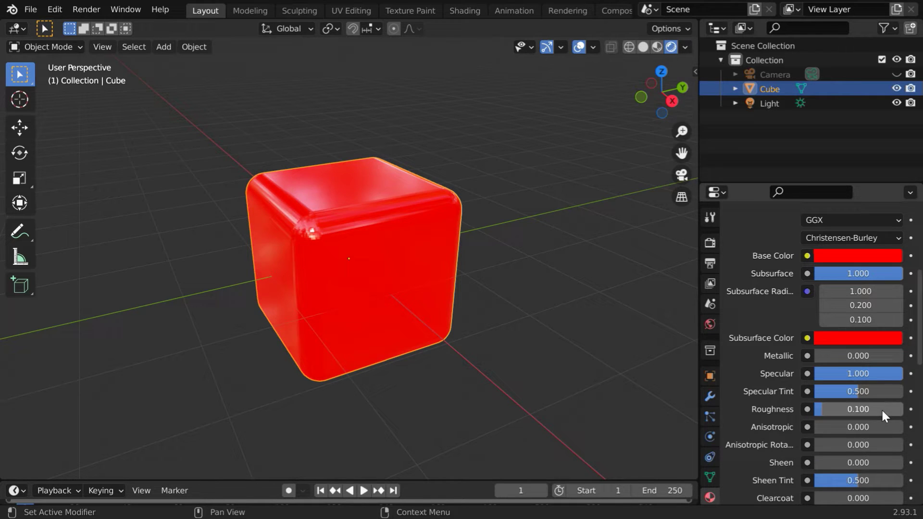
{"action": "middle_click_drag", "start_coordinate": [341, 333], "coordinate": [350, 368]}
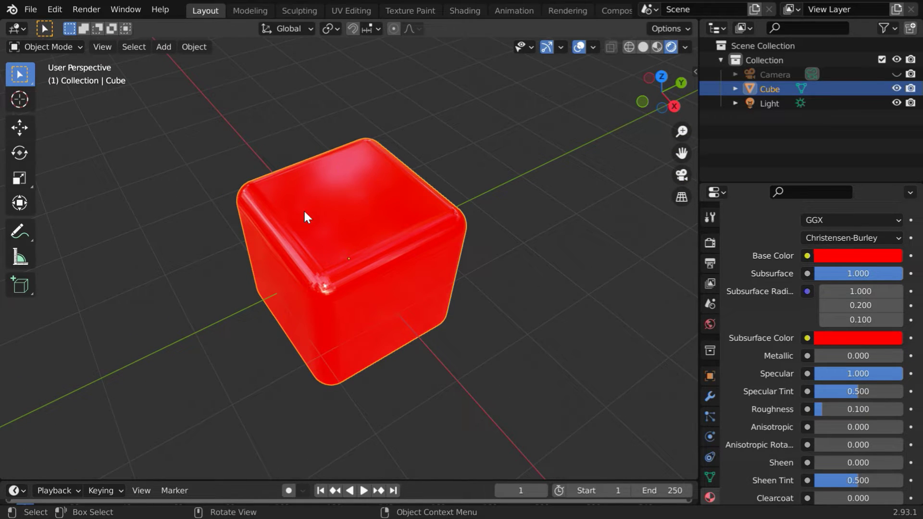
{"action": "mouse_move", "coordinate": [373, 317]}
{"action": "middle_mouse_down"}
{"action": "mouse_move", "coordinate": [364, 287]}
{"action": "mouse_move", "coordinate": [383, 302]}
{"action": "middle_mouse_up"}
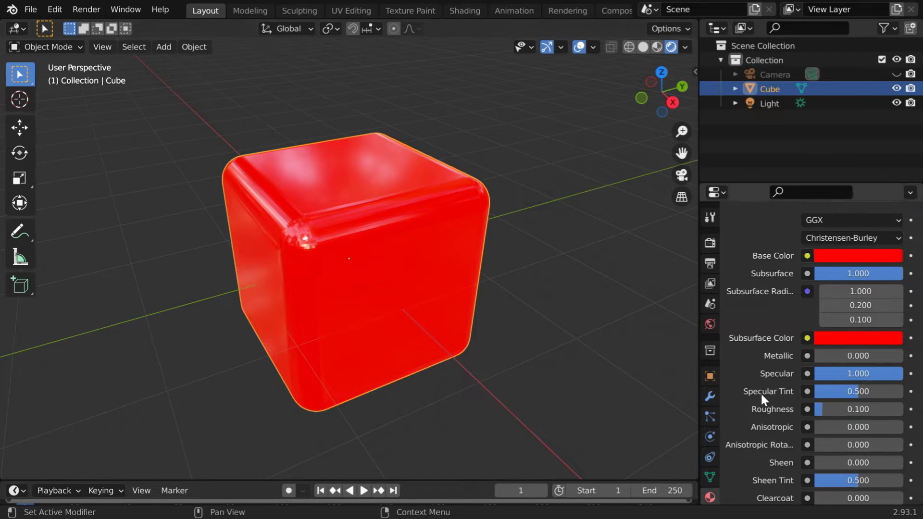
Step: Add a second material slot holding Material.001, a copy of the red material
{"action": "scroll", "coordinate": [761, 395], "scroll_direction": "up", "scroll_amount": 10}
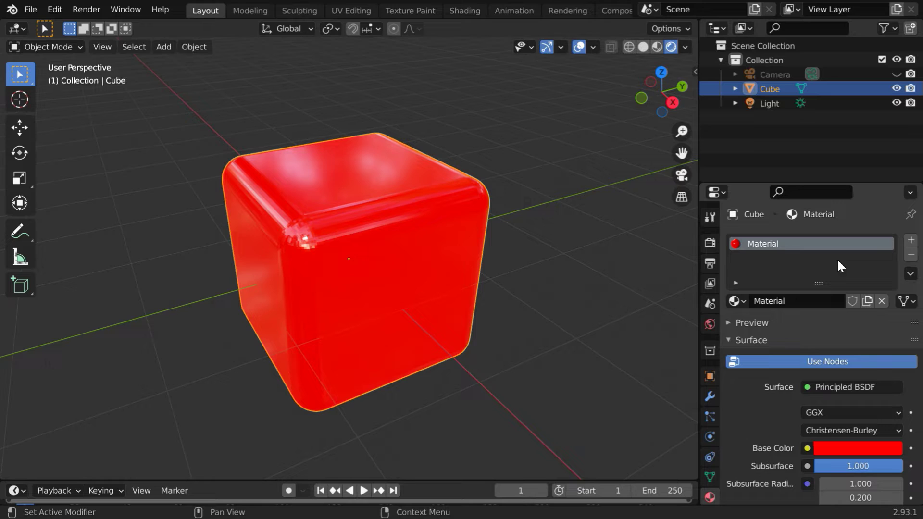
{"action": "left_click", "coordinate": [910, 240]}
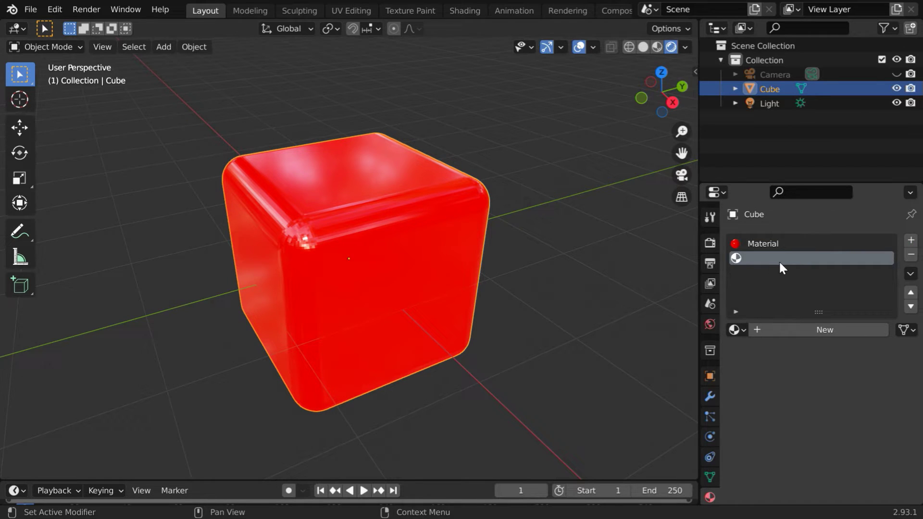
{"action": "left_click", "coordinate": [738, 329]}
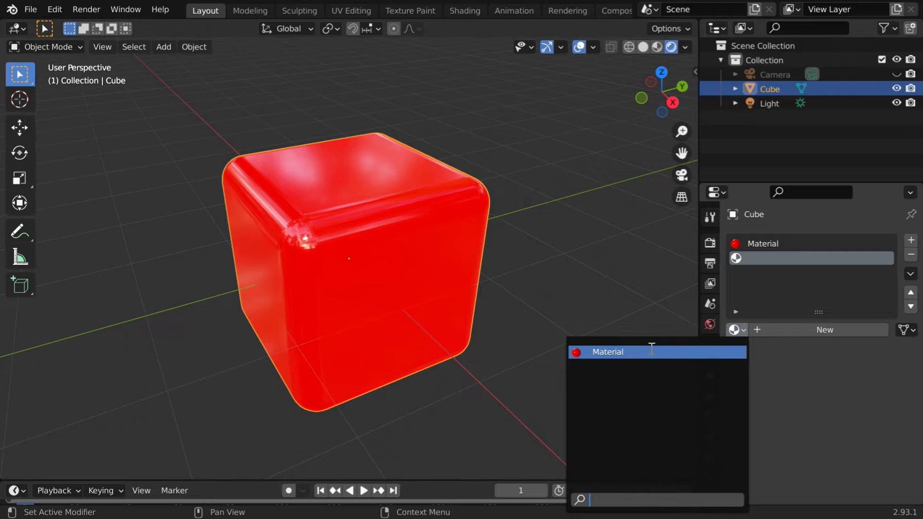
{"action": "left_click", "coordinate": [621, 352]}
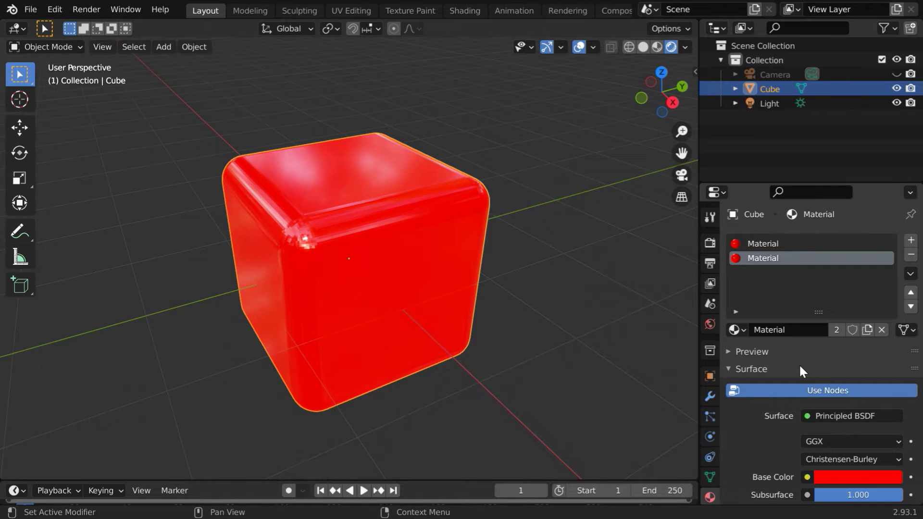
{"action": "left_click", "coordinate": [866, 330]}
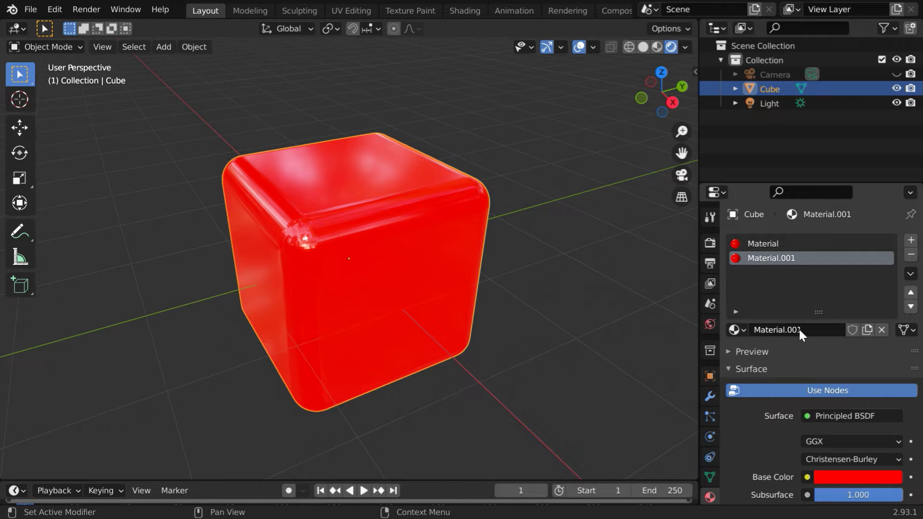
Step: Set Material.001's Base Color to white
{"action": "scroll", "coordinate": [825, 379], "scroll_direction": "down", "scroll_amount": 6}
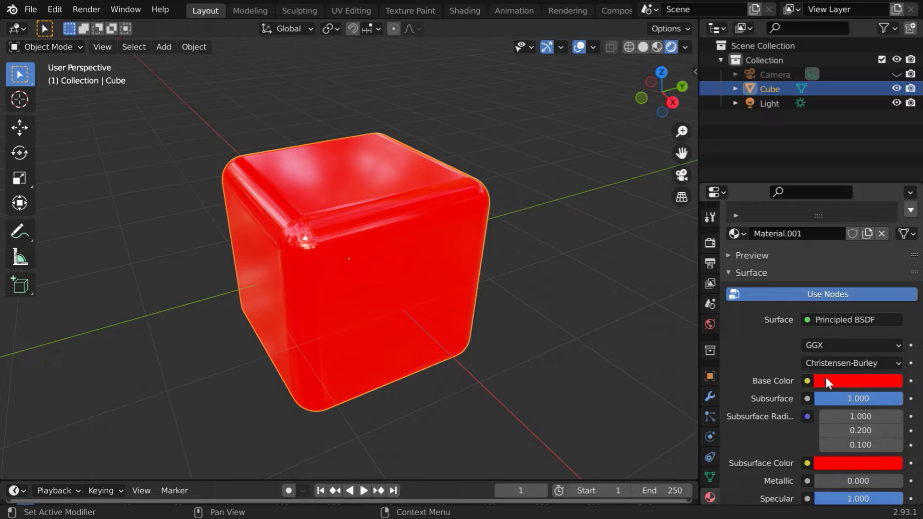
{"action": "scroll", "coordinate": [824, 377], "scroll_direction": "down", "scroll_amount": 2}
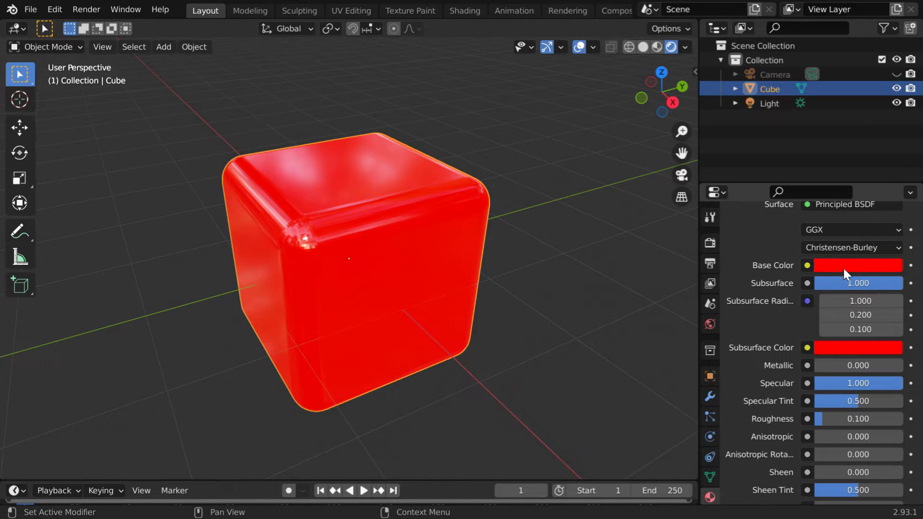
{"action": "left_click", "coordinate": [842, 267]}
{"action": "left_click", "coordinate": [830, 111]}
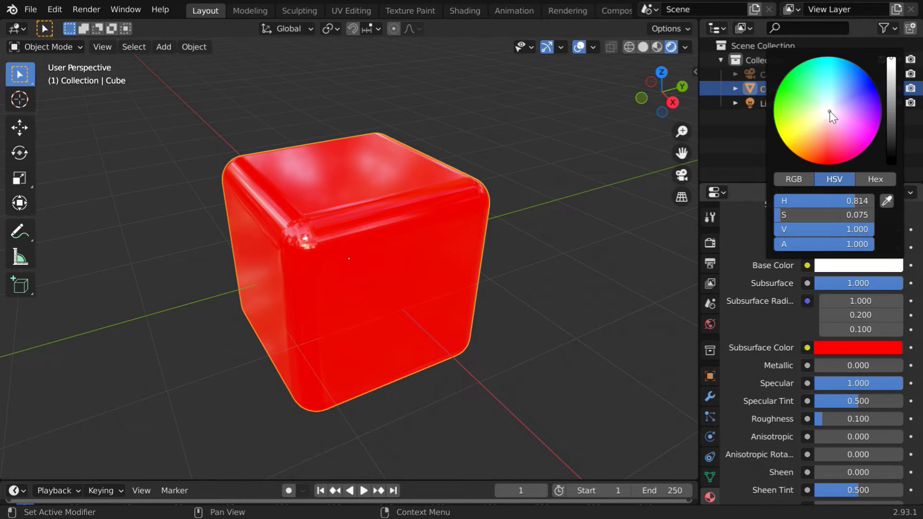
{"action": "left_click_drag", "start_coordinate": [842, 202], "coordinate": [817, 215]}
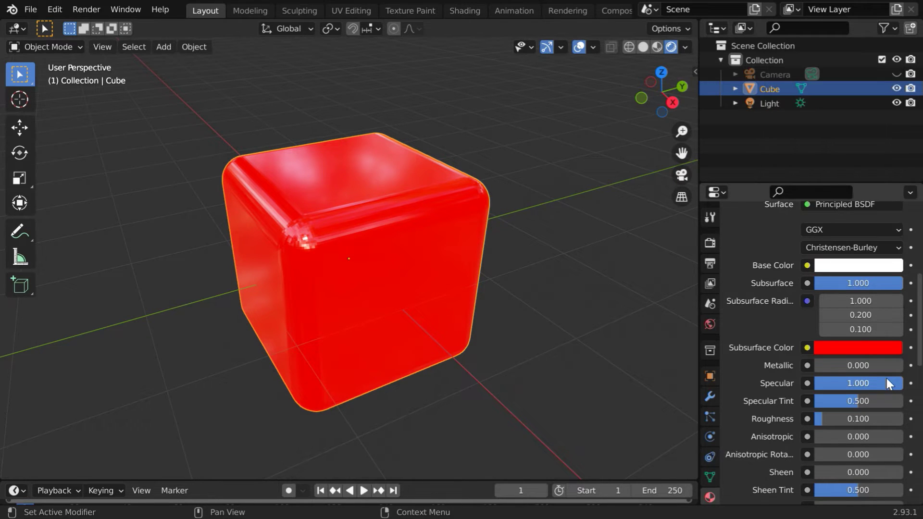
Step: Eyedrop the white base colour into Material.001's Subsurface Color
{"action": "left_click", "coordinate": [875, 347]}
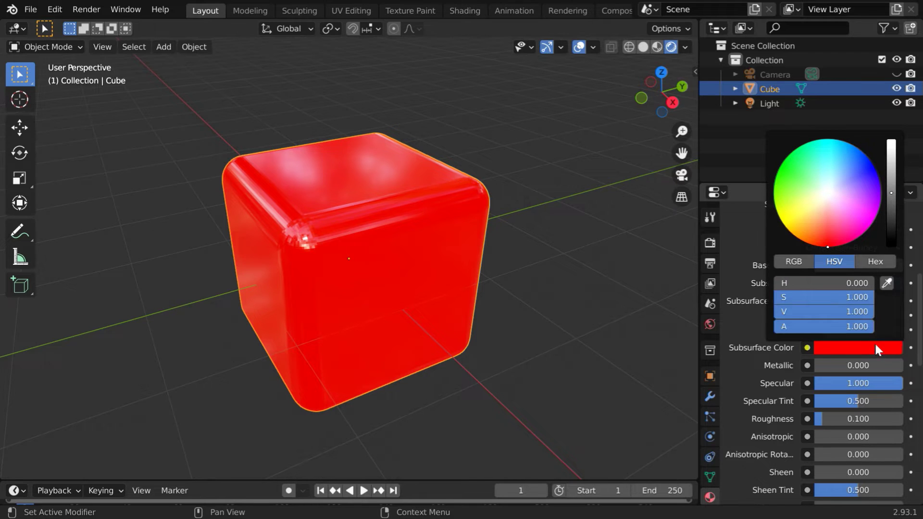
{"action": "left_click", "coordinate": [887, 283]}
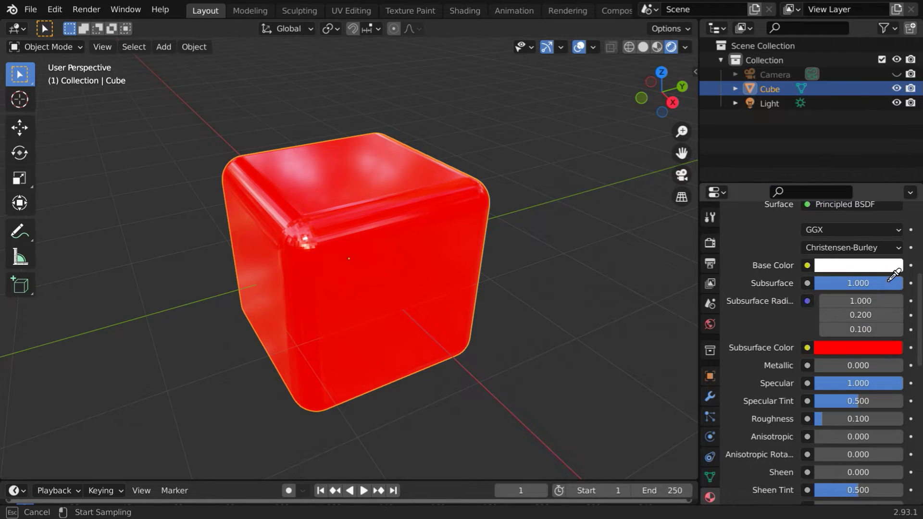
{"action": "left_click", "coordinate": [860, 264]}
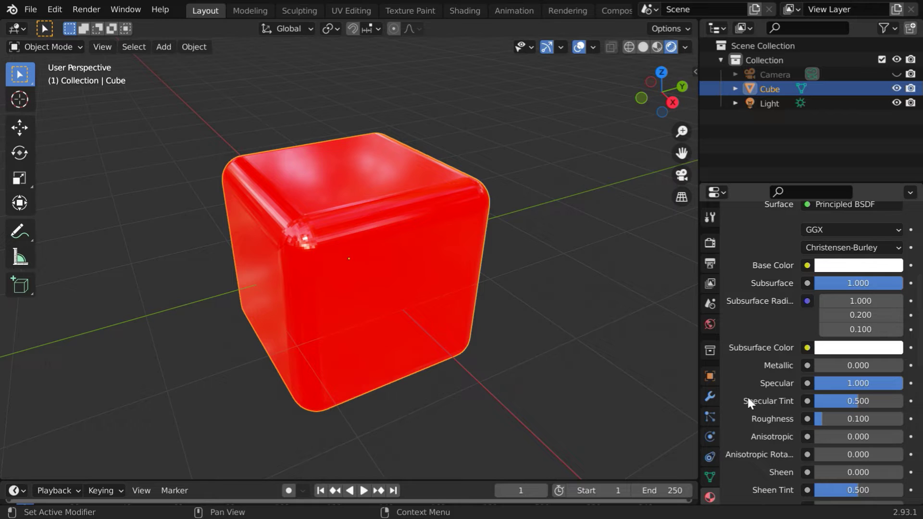
{"action": "scroll", "coordinate": [742, 402], "scroll_direction": "up", "scroll_amount": 7}
{"action": "scroll", "coordinate": [742, 402], "scroll_direction": "up", "scroll_amount": 4}
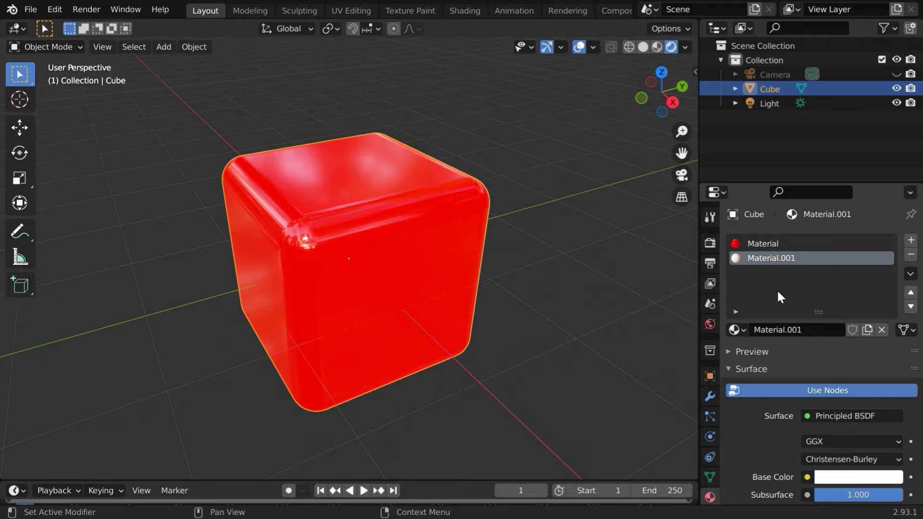
{"action": "mouse_move", "coordinate": [365, 270]}
{"action": "middle_mouse_down"}
{"action": "mouse_move", "coordinate": [373, 269]}
{"action": "mouse_move", "coordinate": [376, 308]}
{"action": "mouse_move", "coordinate": [373, 245]}
{"action": "middle_mouse_up"}
{"action": "scroll", "coordinate": [330, 268], "scroll_direction": "down", "scroll_amount": 5}
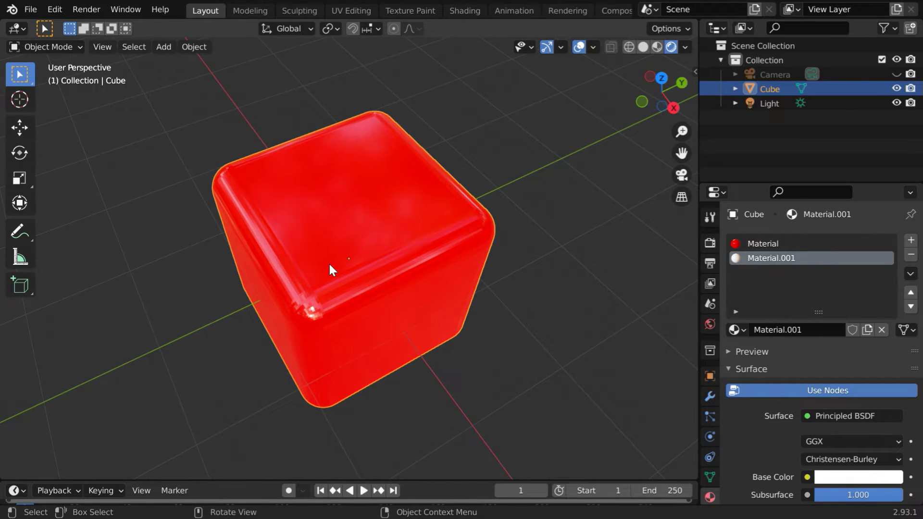
{"action": "middle_click_drag", "start_coordinate": [350, 282], "coordinate": [346, 216]}
Step: Add a UV sphere scaled to 0.2, 0.2, 0.15
{"action": "left_click", "coordinate": [164, 46]}
{"action": "mouse_move", "coordinate": [167, 62]}
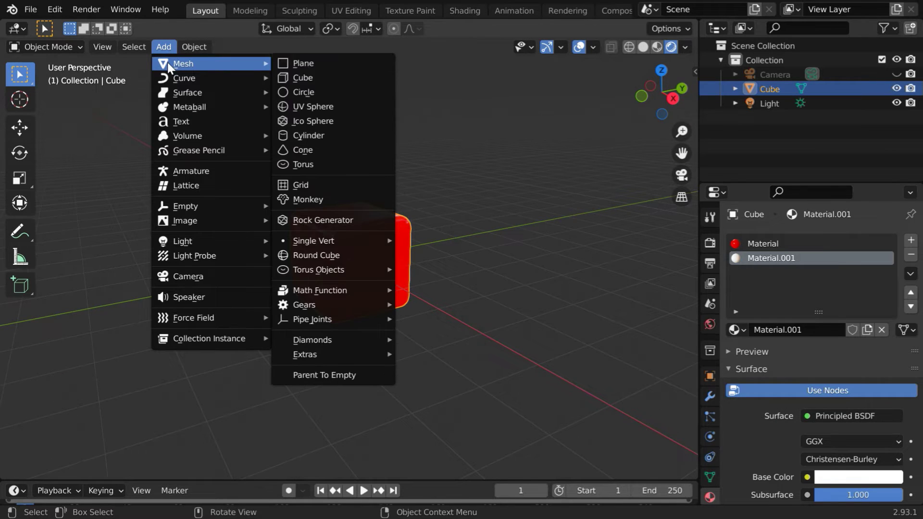
{"action": "left_click", "coordinate": [319, 106]}
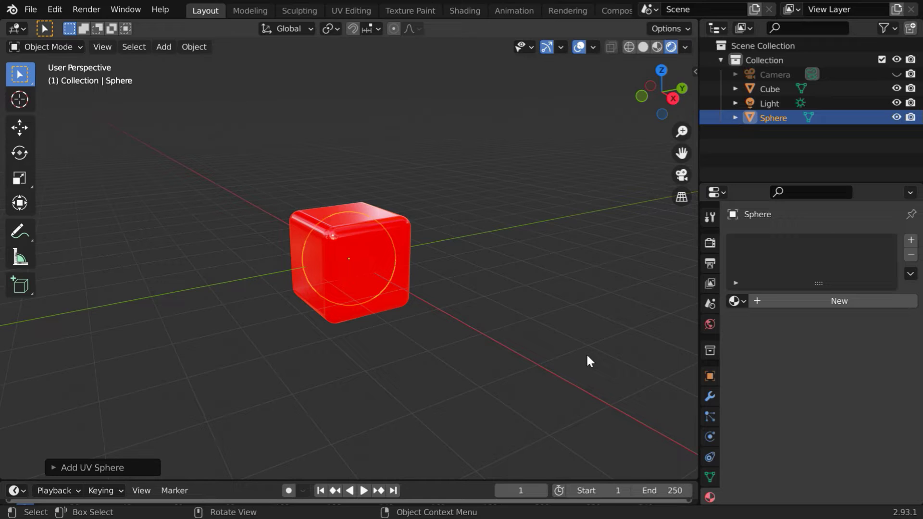
{"action": "left_click", "coordinate": [707, 375]}
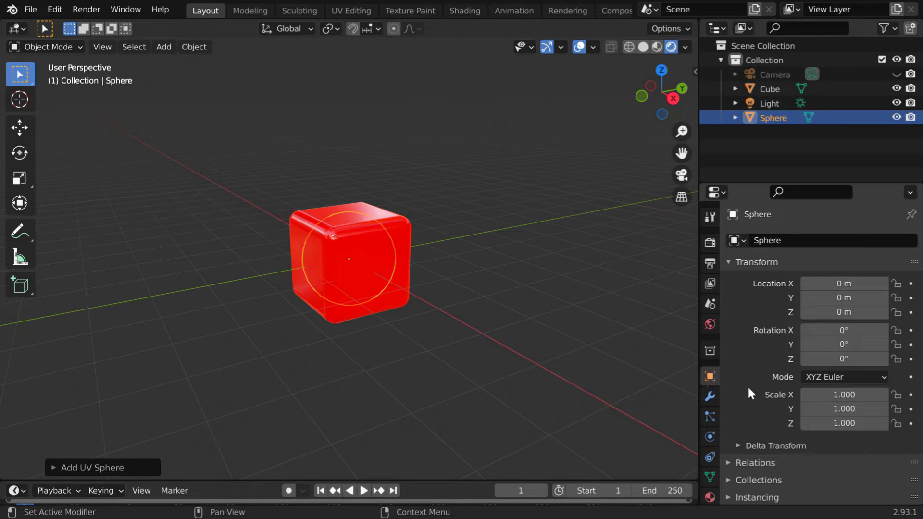
{"action": "left_click_drag", "start_coordinate": [845, 408], "coordinate": [844, 395]}
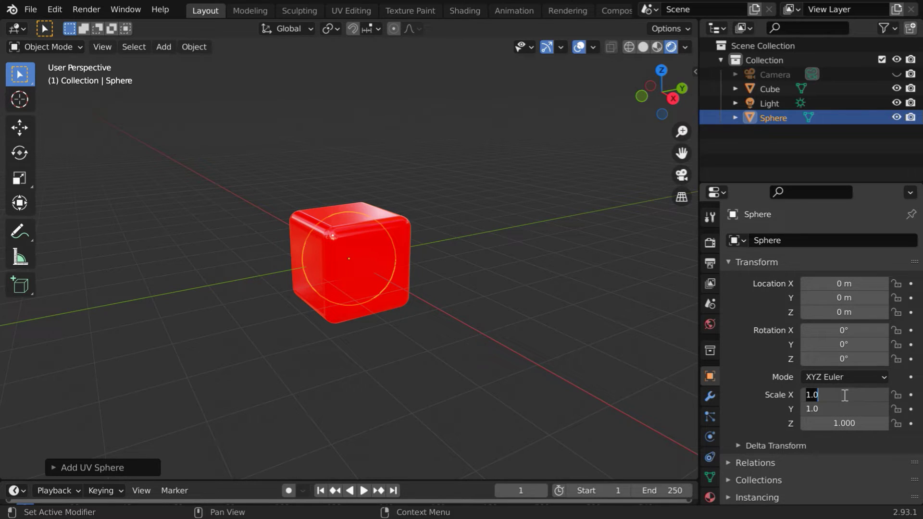
{"action": "type", "text": "0.2"}
{"action": "key", "text": "Return"}
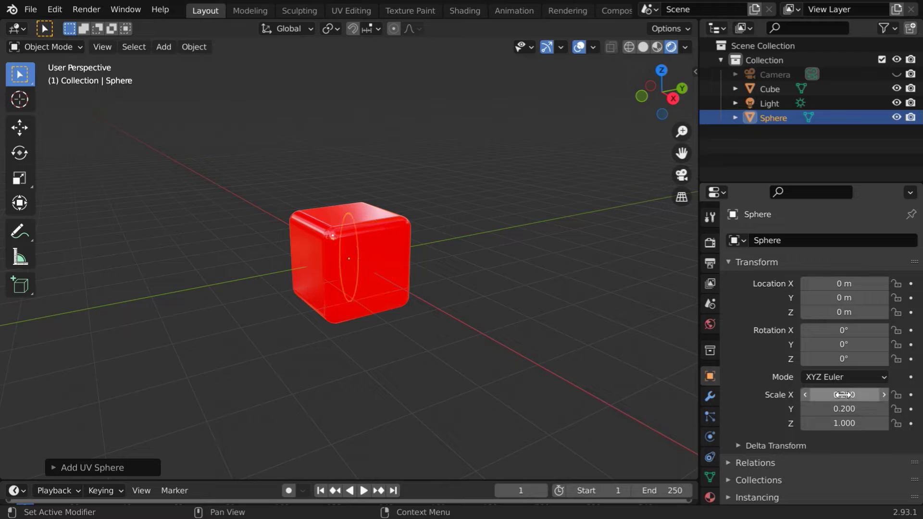
{"action": "left_click", "coordinate": [861, 423]}
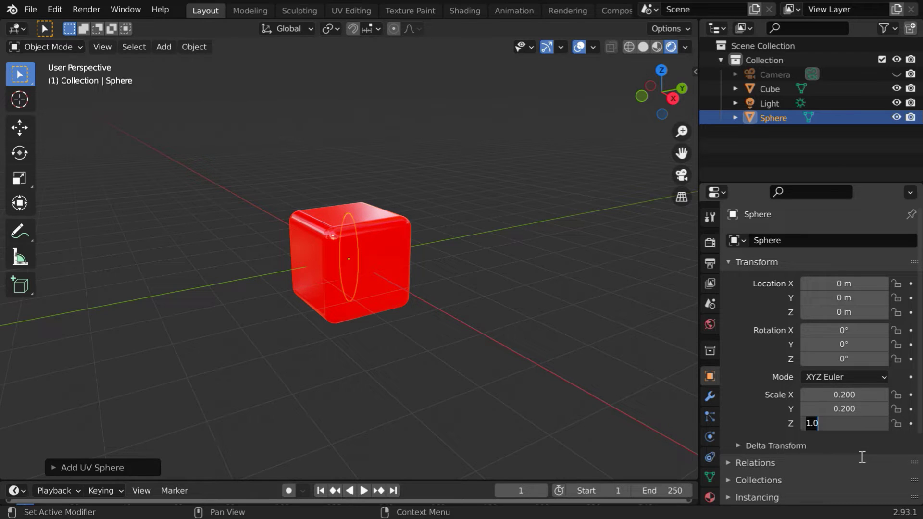
{"action": "type", "text": "0.15"}
{"action": "key", "text": "Return"}
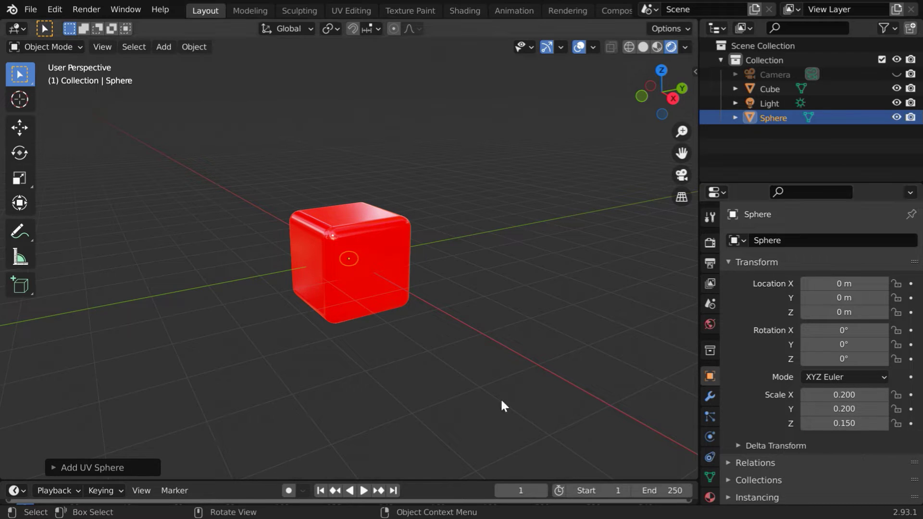
Step: Move the flattened sphere up to Z 1.1 m, just above the cube's top face
{"action": "middle_click_drag", "start_coordinate": [374, 346], "coordinate": [374, 290]}
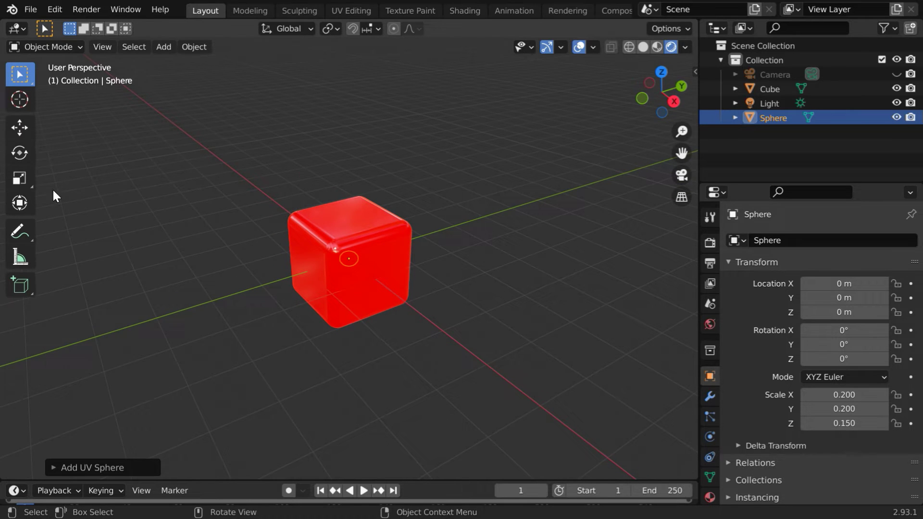
{"action": "left_click", "coordinate": [17, 127]}
{"action": "left_click_drag", "start_coordinate": [350, 201], "coordinate": [412, 212]}
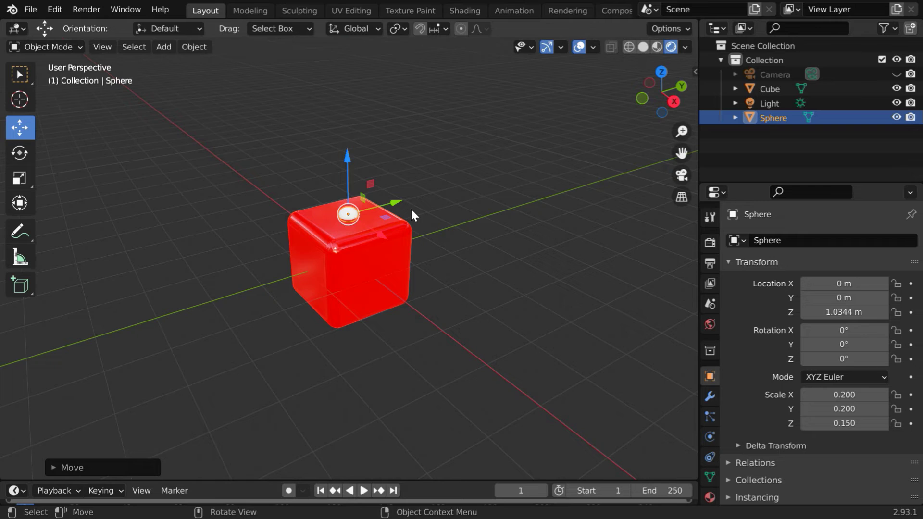
{"action": "scroll", "coordinate": [408, 209], "scroll_direction": "up", "scroll_amount": 1}
{"action": "key", "text": "KP_1"}
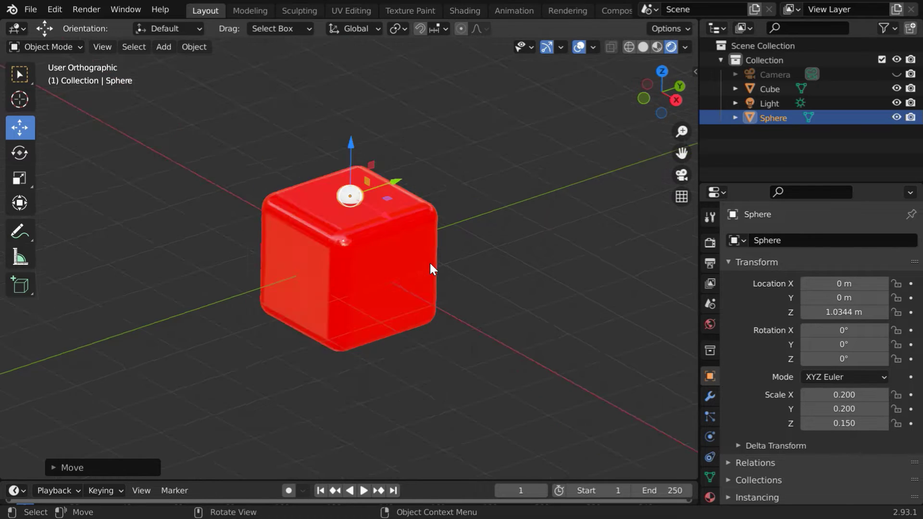
{"action": "left_click_drag", "start_coordinate": [349, 129], "coordinate": [346, 127]}
{"action": "scroll", "coordinate": [367, 150], "scroll_direction": "up", "scroll_amount": 3}
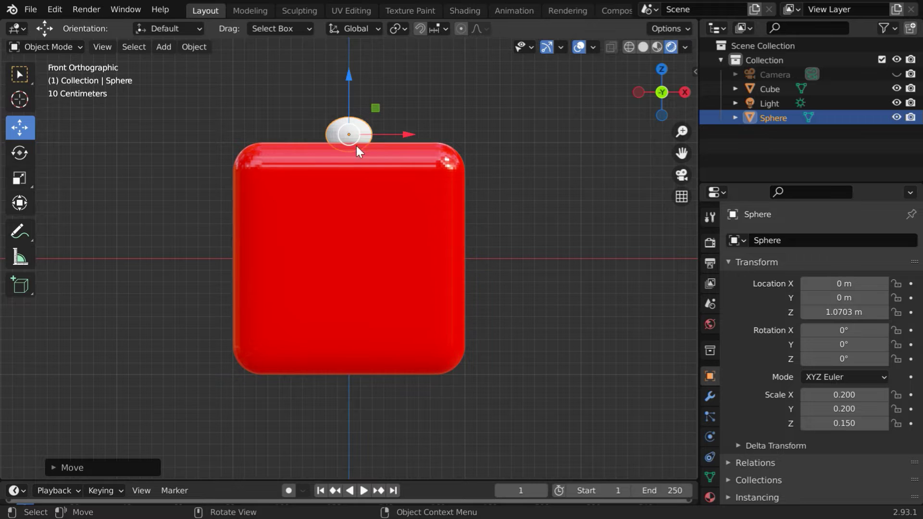
{"action": "double_click", "coordinate": [817, 311]}
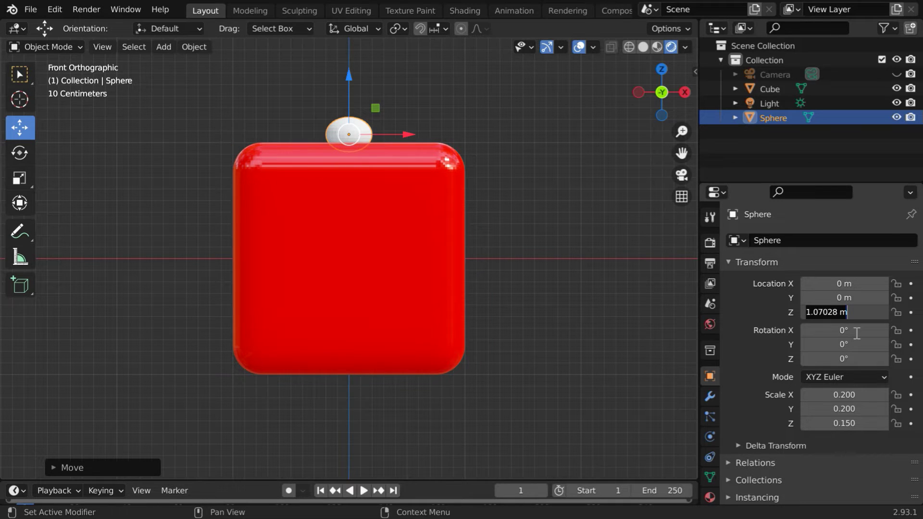
{"action": "type", "text": "1.1"}
{"action": "key", "text": "Return"}
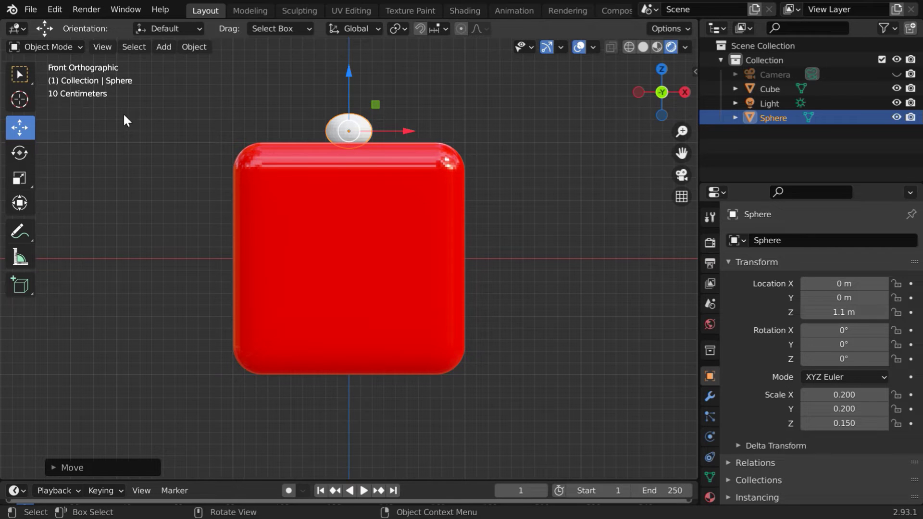
{"action": "left_click", "coordinate": [19, 74]}
Step: Assign the white Material.001 to the sphere
{"action": "middle_click_drag", "start_coordinate": [282, 144], "coordinate": [361, 272]}
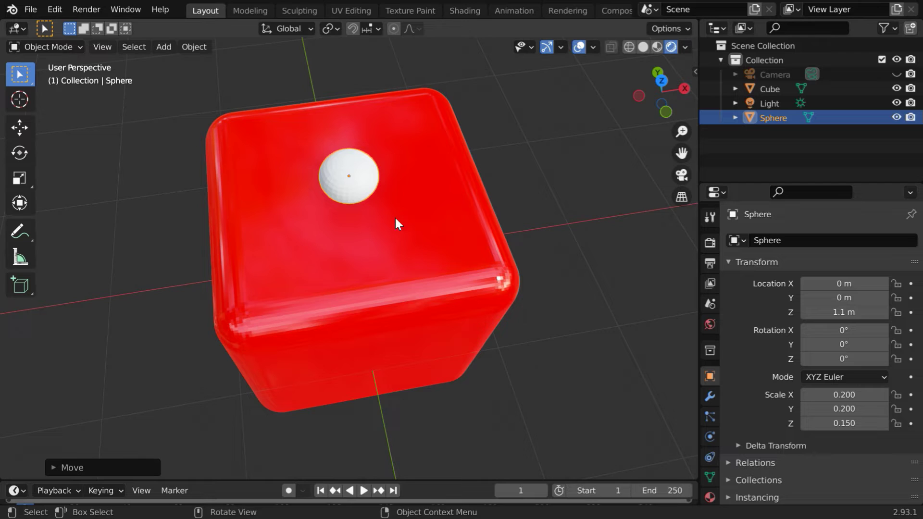
{"action": "left_click", "coordinate": [709, 497]}
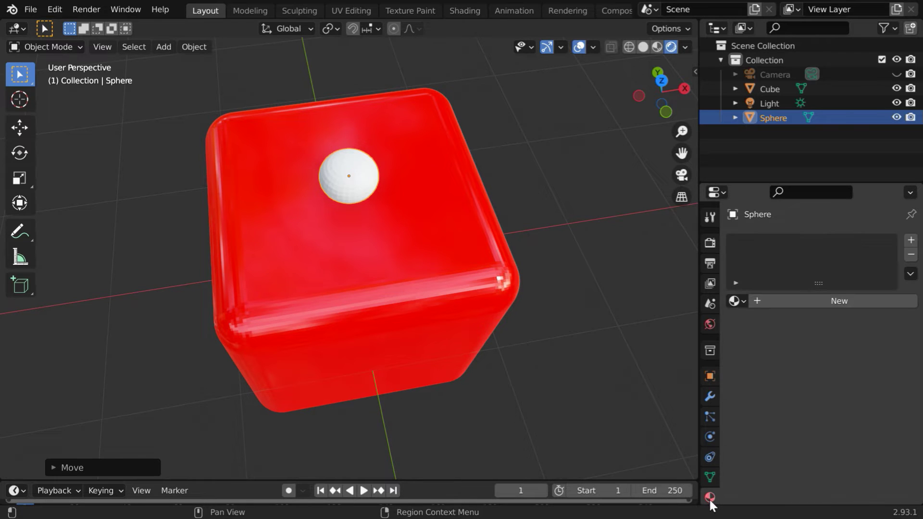
{"action": "left_click", "coordinate": [740, 301]}
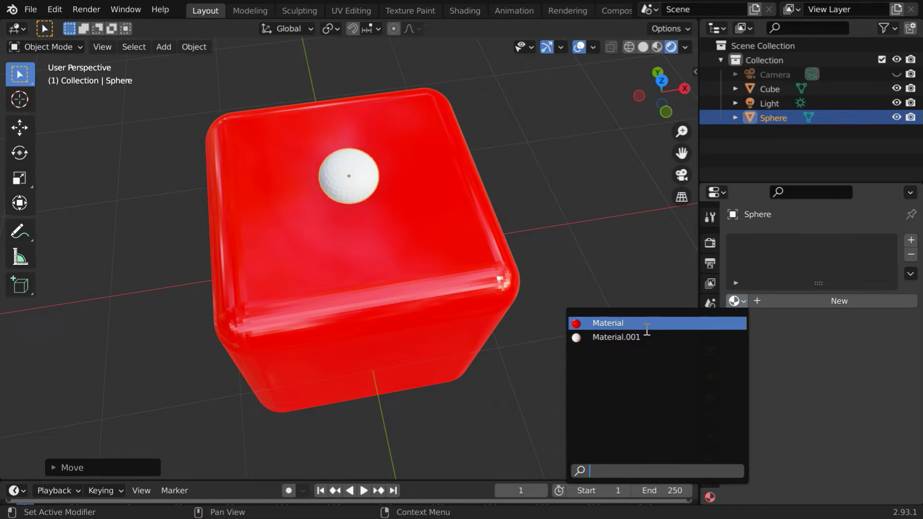
{"action": "left_click", "coordinate": [623, 336]}
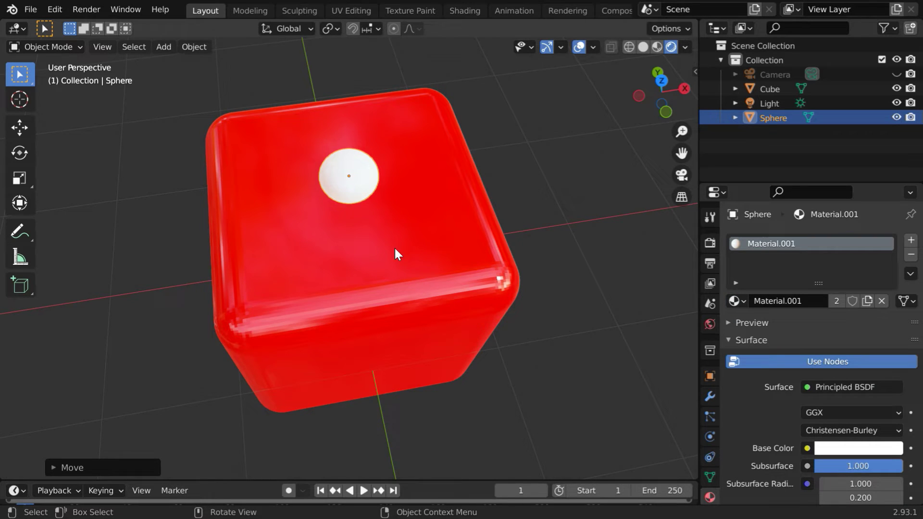
Step: Shade the sphere smooth
{"action": "middle_click_drag", "start_coordinate": [394, 247], "coordinate": [368, 200]}
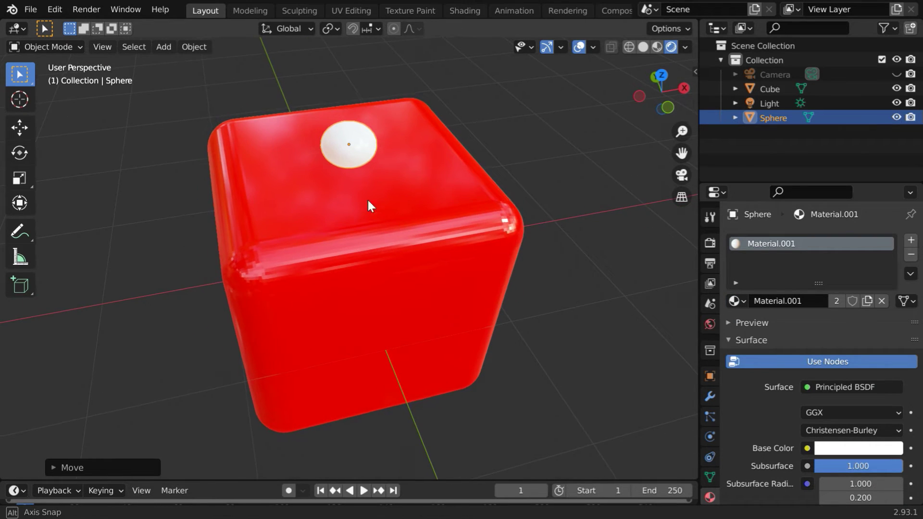
{"action": "left_click", "coordinate": [193, 47]}
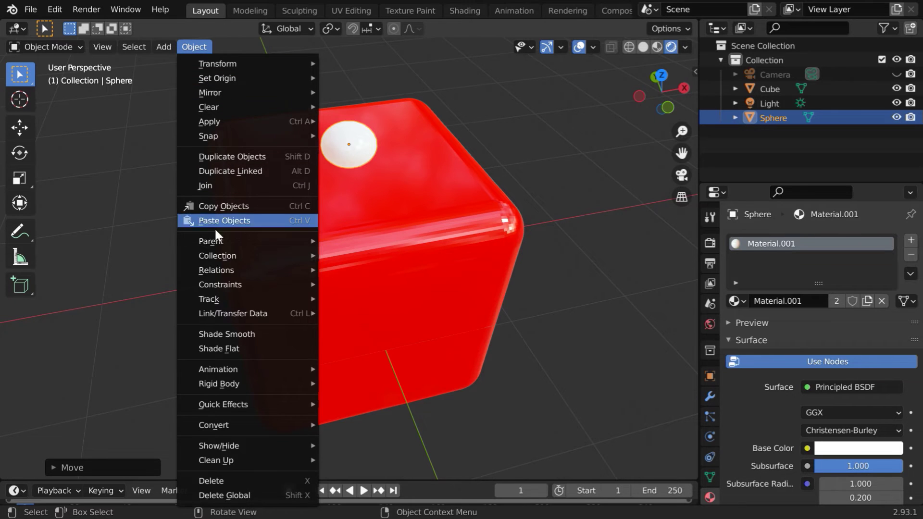
{"action": "left_click", "coordinate": [258, 332]}
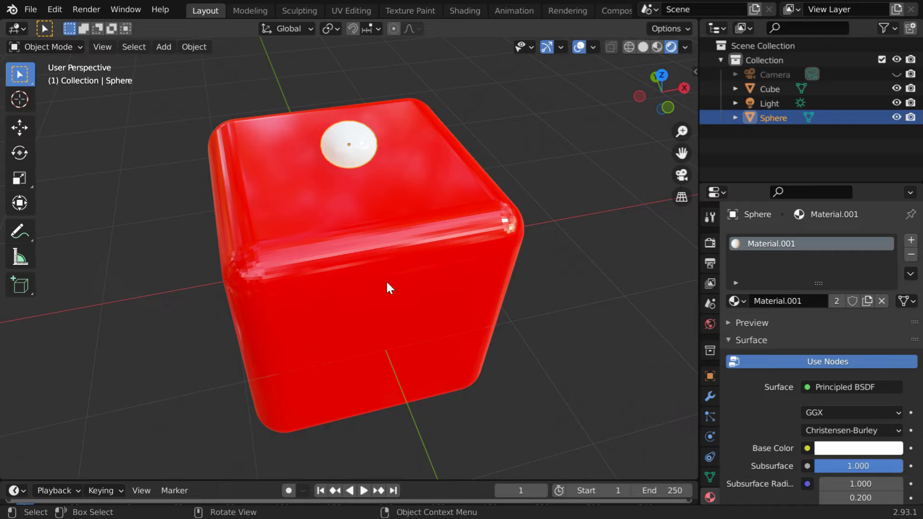
Step: Add a Boolean Difference modifier to the cube with the Sphere as cutter
{"action": "left_click", "coordinate": [422, 268]}
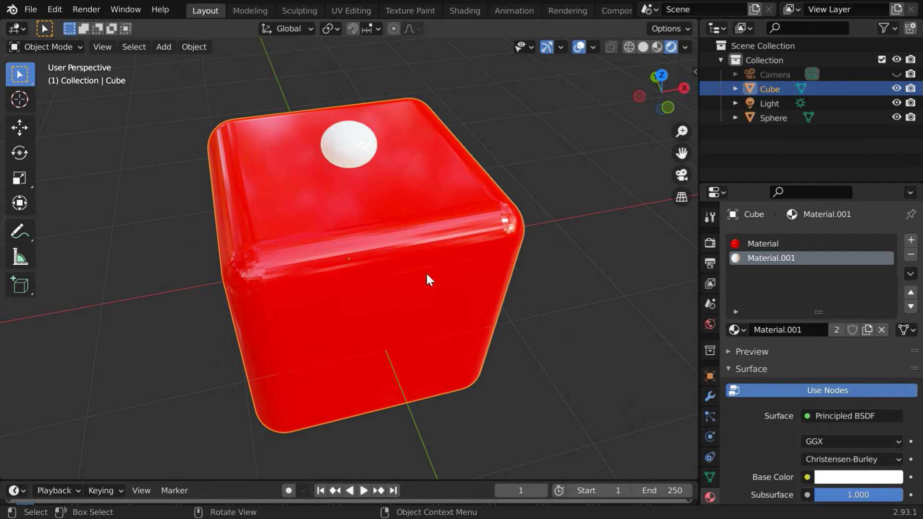
{"action": "left_click", "coordinate": [709, 396]}
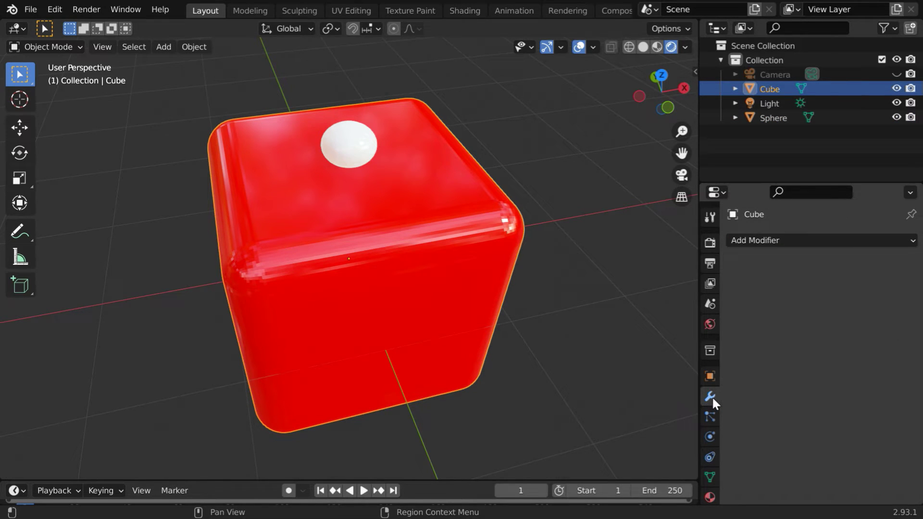
{"action": "left_click", "coordinate": [759, 240]}
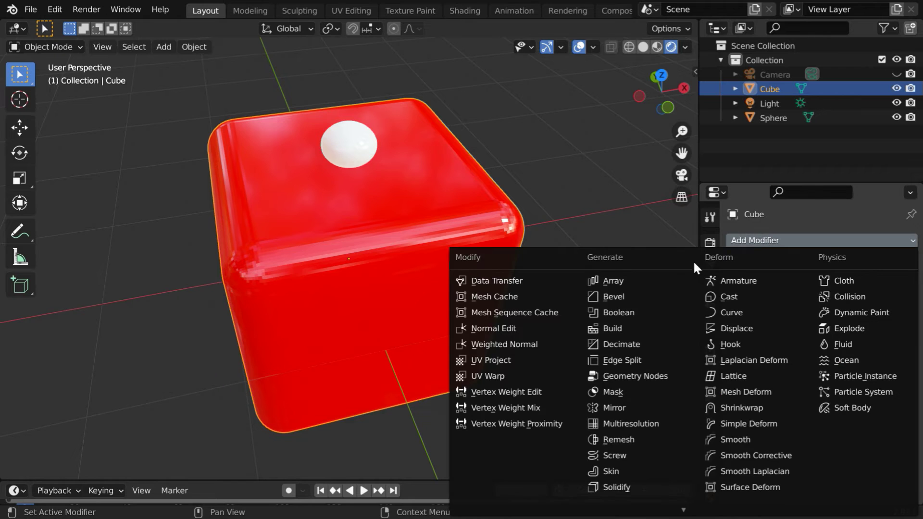
{"action": "left_click", "coordinate": [645, 311]}
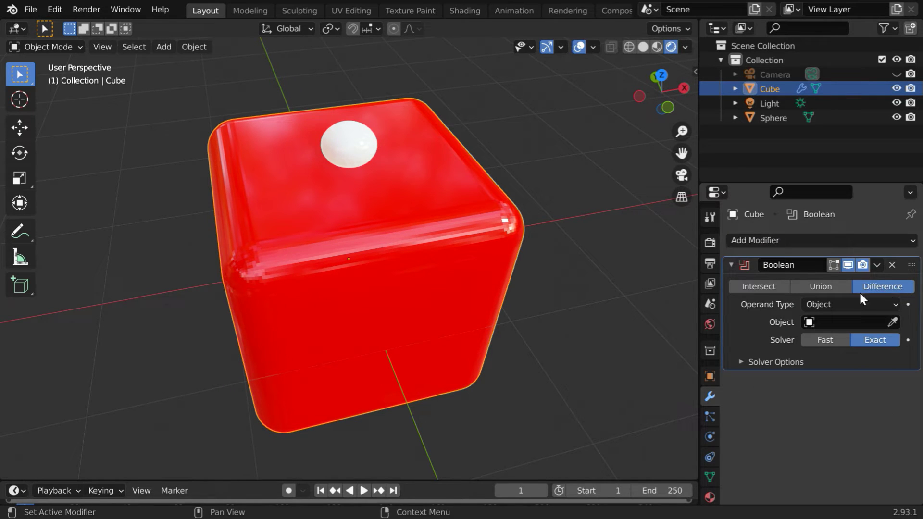
{"action": "left_click", "coordinate": [811, 322]}
{"action": "left_click", "coordinate": [778, 344]}
Step: Apply the Boolean cut and hide the Sphere
{"action": "left_click", "coordinate": [879, 264]}
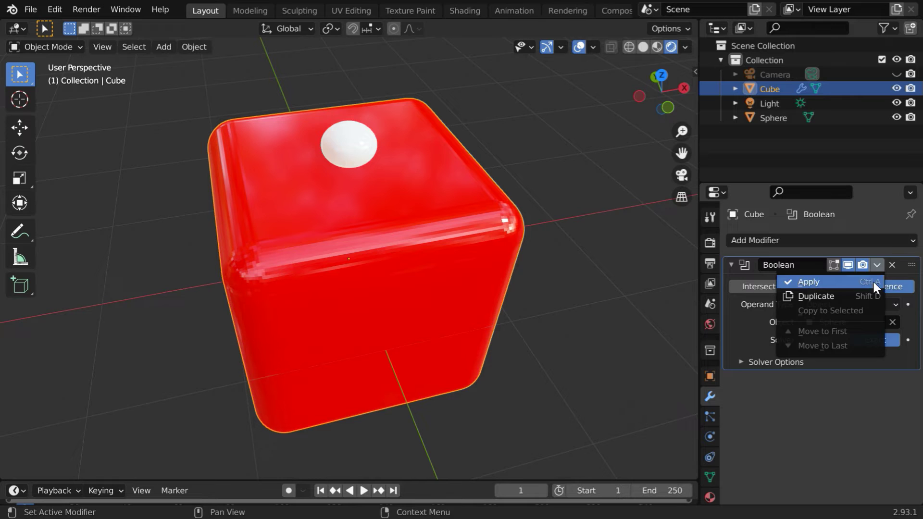
{"action": "left_click", "coordinate": [872, 282]}
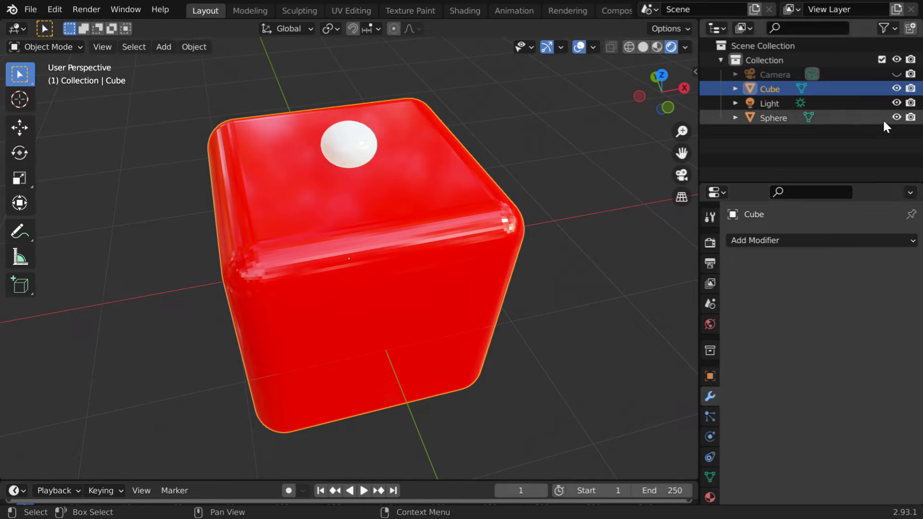
{"action": "left_click", "coordinate": [896, 116]}
{"action": "middle_click_drag", "start_coordinate": [364, 195], "coordinate": [393, 200]}
Step: Rotate the cube 90° on X and unhide the Sphere above the top face
{"action": "scroll", "coordinate": [396, 209], "scroll_direction": "down", "scroll_amount": 3}
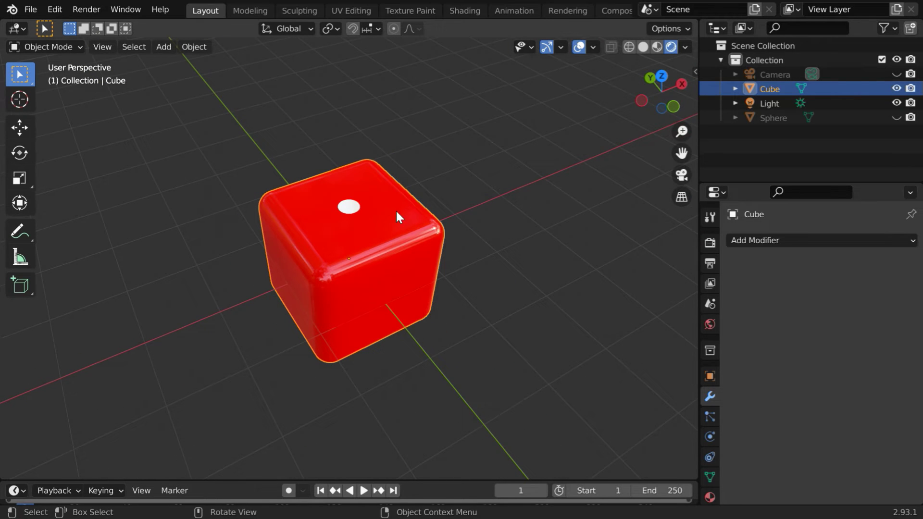
{"action": "middle_click_drag", "start_coordinate": [419, 248], "coordinate": [429, 229]}
{"action": "scroll", "coordinate": [428, 228], "scroll_direction": "up", "scroll_amount": 2}
{"action": "left_click", "coordinate": [710, 376]}
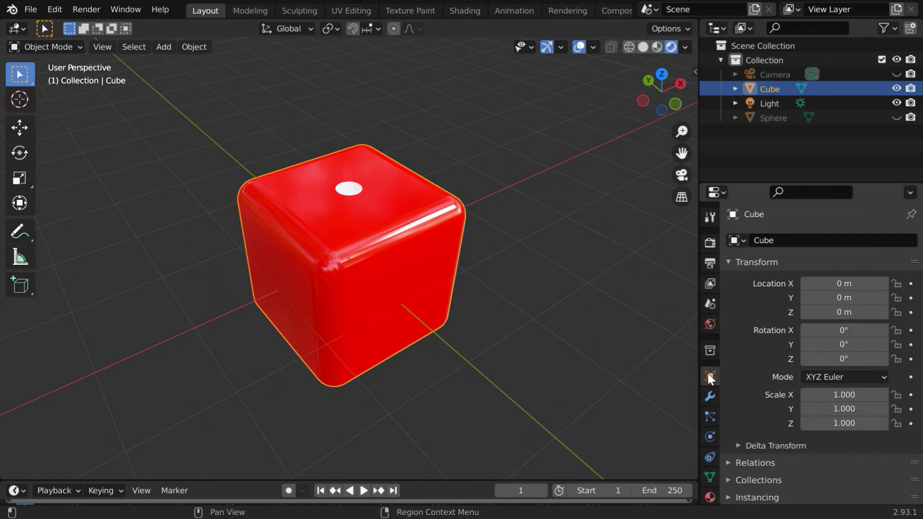
{"action": "left_click", "coordinate": [834, 330]}
{"action": "type", "text": "0d"}
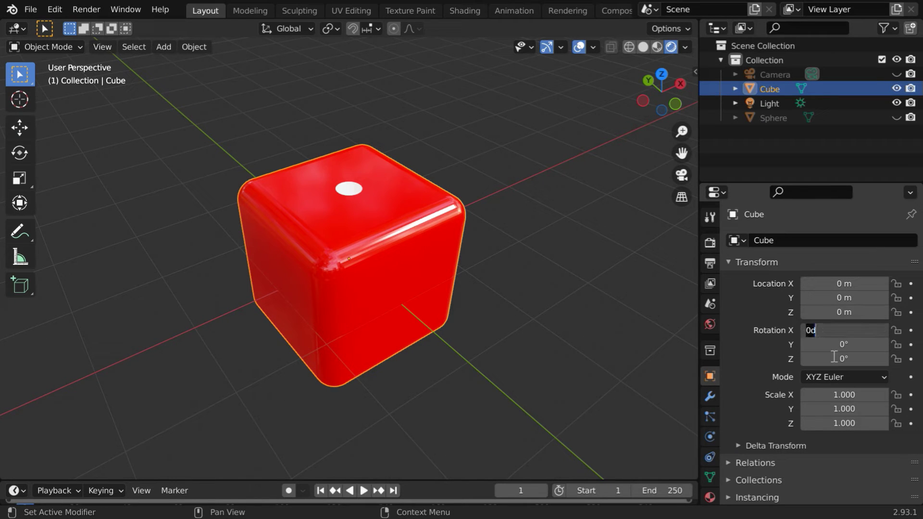
{"action": "type", "text": "90"}
{"action": "key", "text": "Return"}
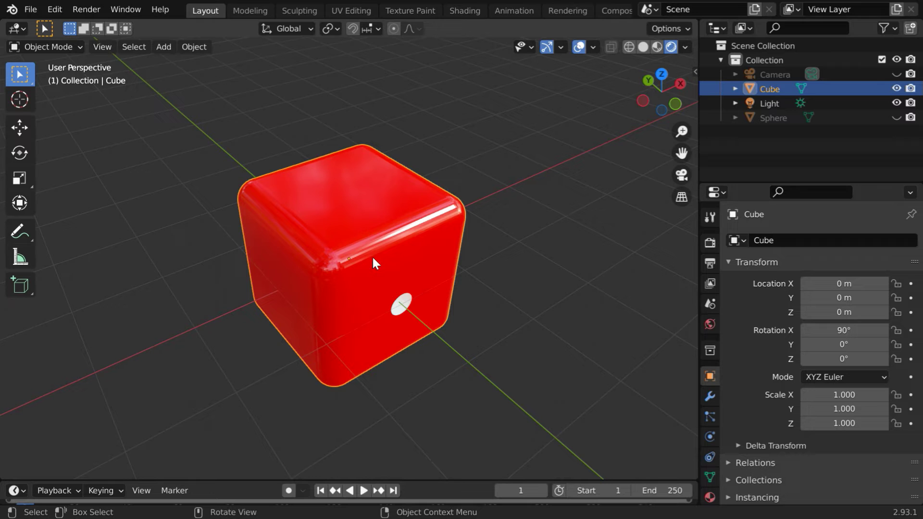
{"action": "left_click", "coordinate": [896, 116]}
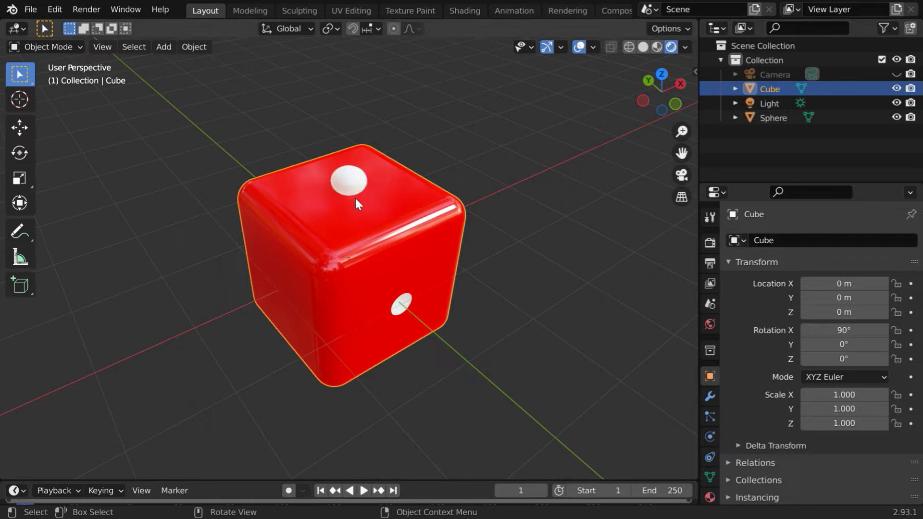
{"action": "middle_click_drag", "start_coordinate": [369, 202], "coordinate": [303, 206]}
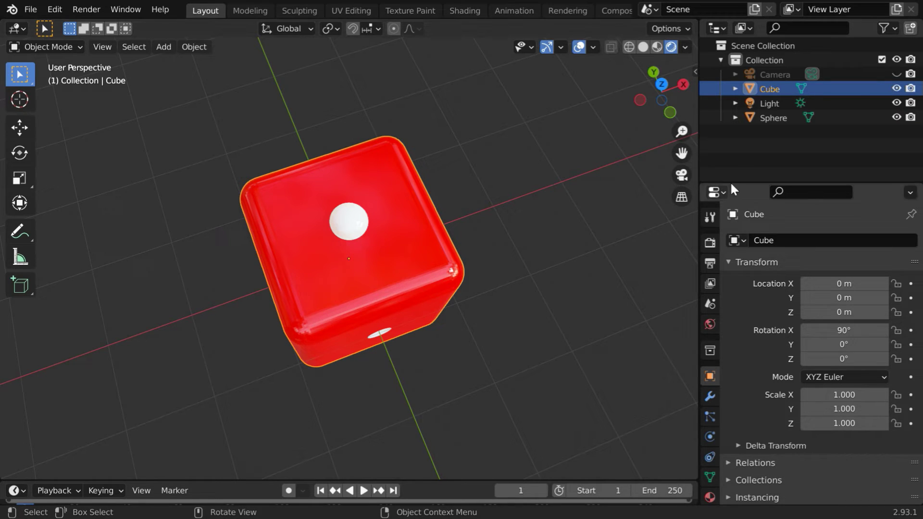
Step: Create a new Collection 2 and move the sphere into it
{"action": "left_click", "coordinate": [781, 119]}
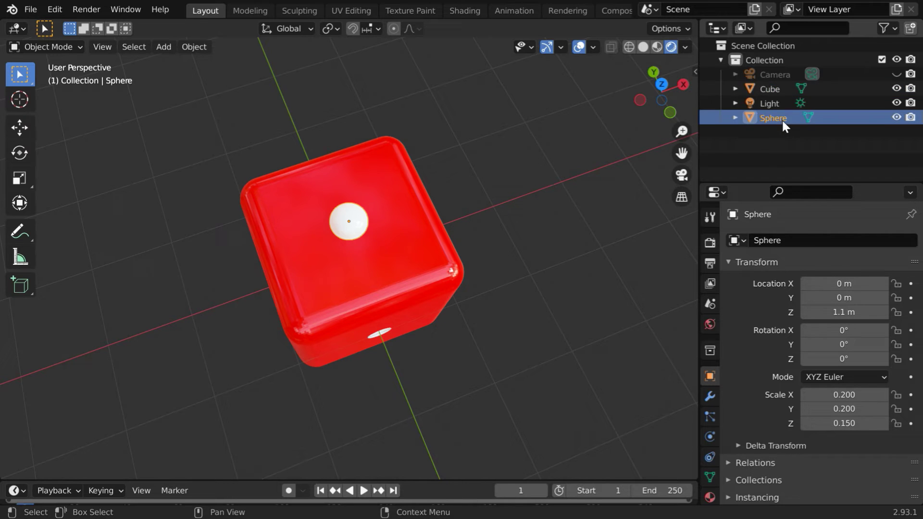
{"action": "right_click", "coordinate": [781, 120]}
{"action": "left_click", "coordinate": [751, 228]}
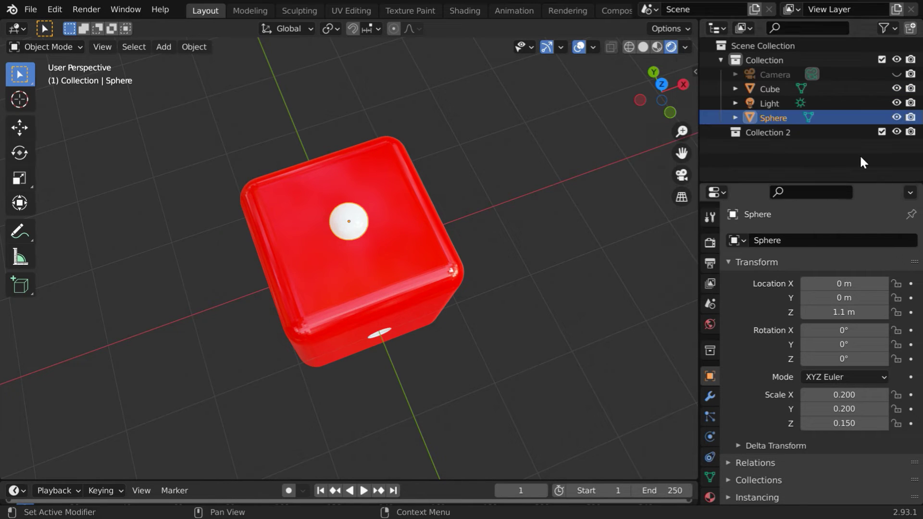
{"action": "left_click_drag", "start_coordinate": [779, 116], "coordinate": [783, 133]}
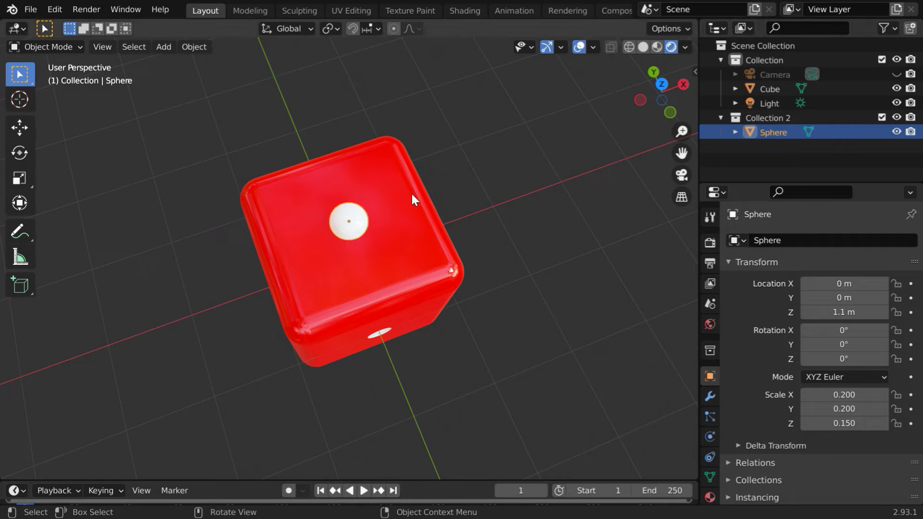
Step: Duplicate the sphere and place the copy at X 0.5, Y 0.5
{"action": "key", "text": "shift+d"}
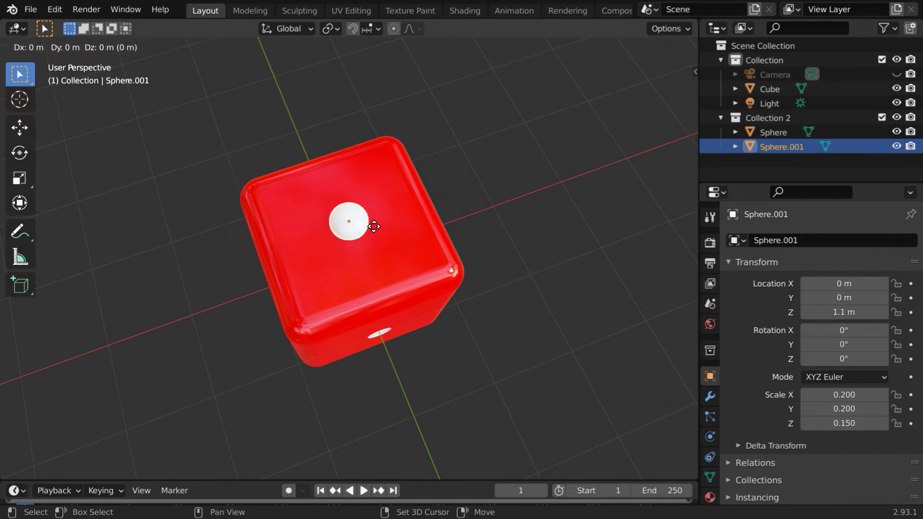
{"action": "right_click", "coordinate": [374, 228]}
{"action": "left_click", "coordinate": [20, 127]}
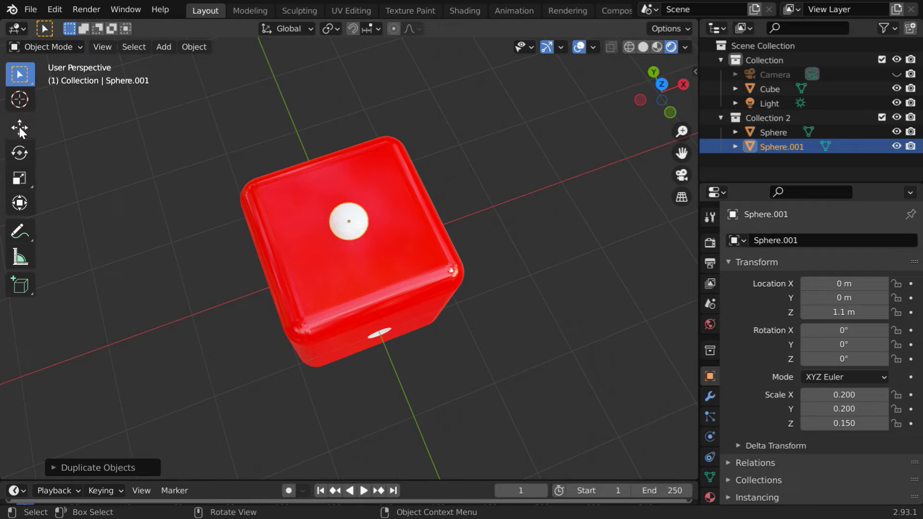
{"action": "left_click_drag", "start_coordinate": [403, 206], "coordinate": [431, 184]}
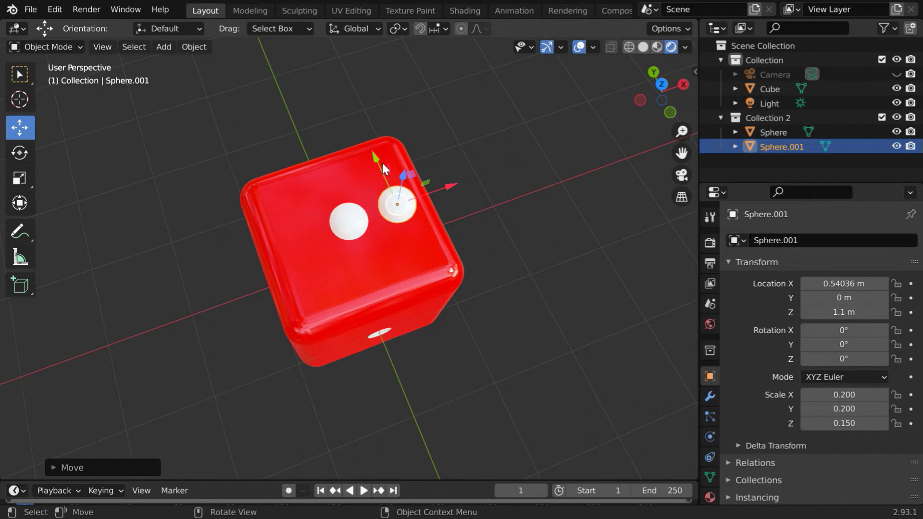
{"action": "left_click_drag", "start_coordinate": [379, 157], "coordinate": [361, 112]}
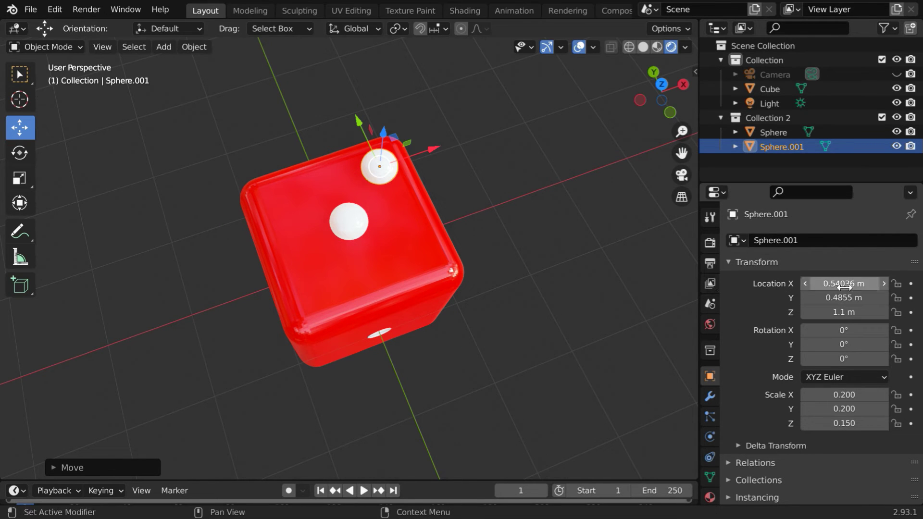
{"action": "left_click", "coordinate": [843, 285]}
{"action": "key", "text": "BackSpace"}
{"action": "type", "text": "0.5"}
{"action": "key", "text": "Return"}
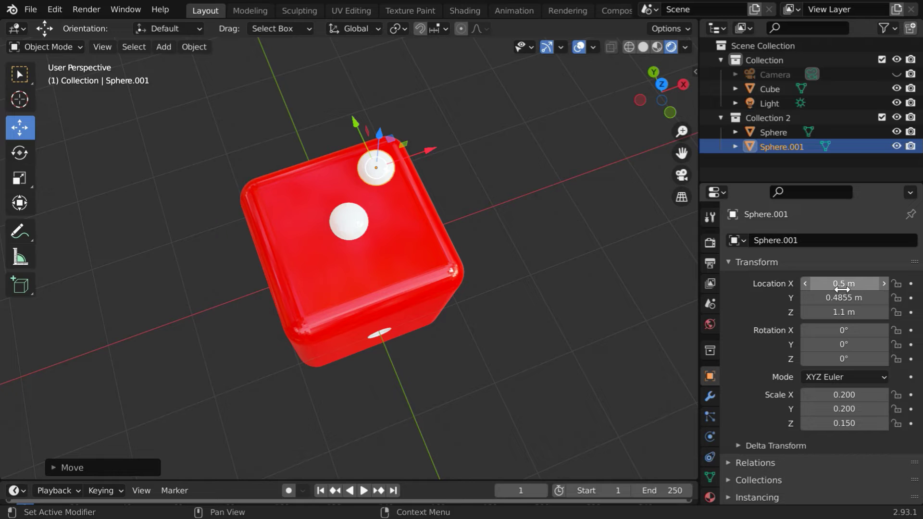
{"action": "left_click", "coordinate": [843, 298]}
{"action": "type", "text": "0.5"}
{"action": "key", "text": "Return"}
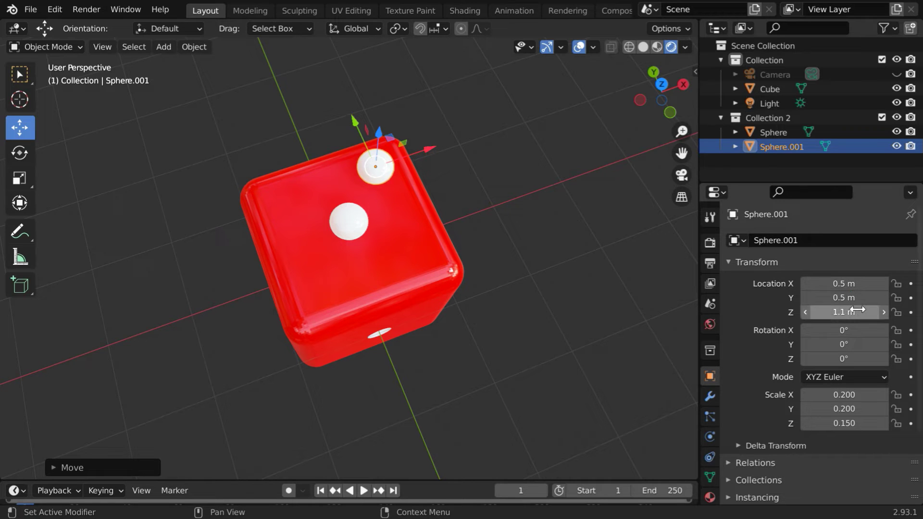
Step: Duplicate the corner sphere to the left corner at X -0.5
{"action": "key", "text": "shift+d"}
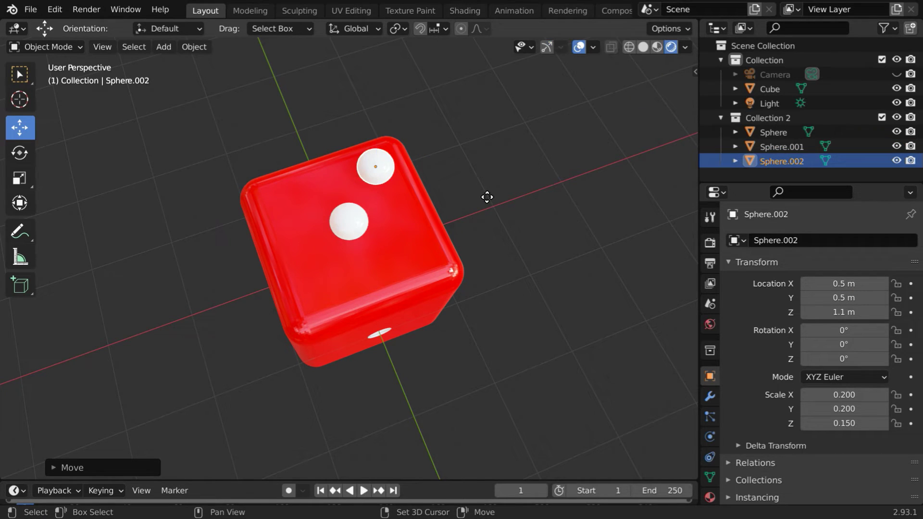
{"action": "right_click", "coordinate": [487, 195]}
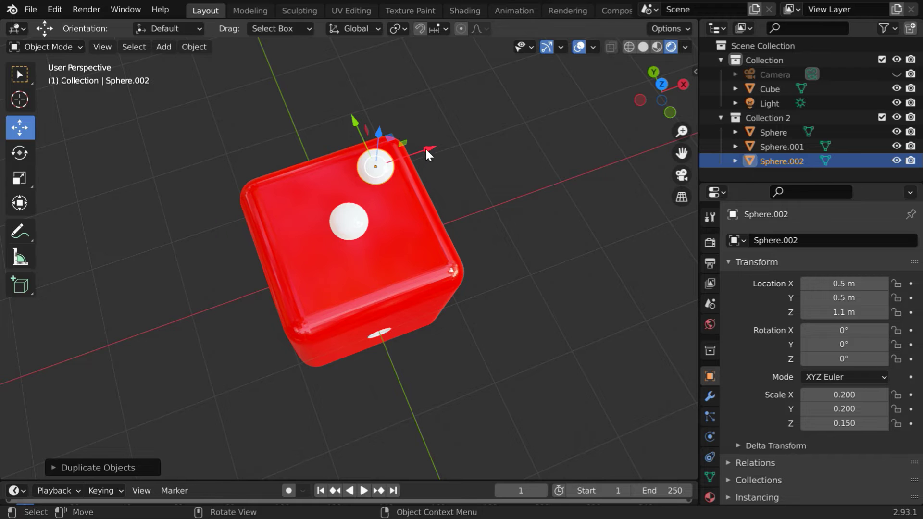
{"action": "left_click_drag", "start_coordinate": [425, 154], "coordinate": [320, 180]}
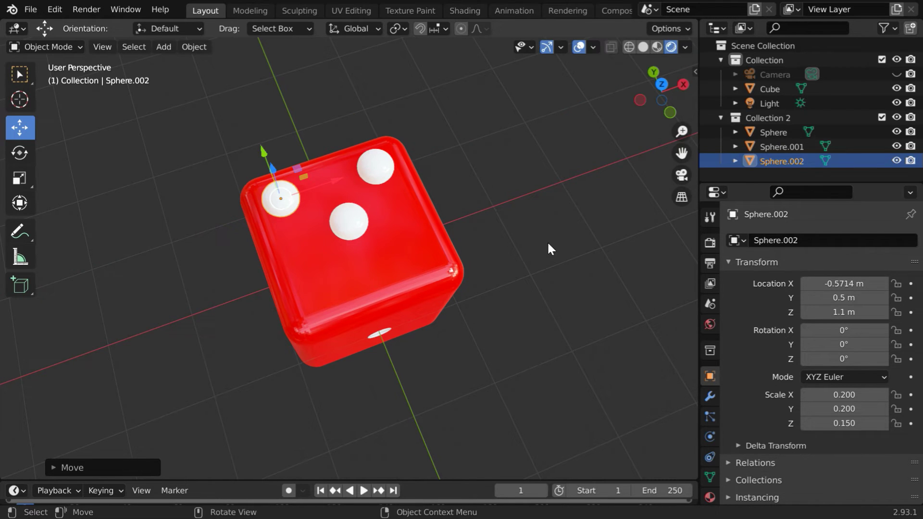
{"action": "left_click", "coordinate": [857, 284]}
{"action": "key", "text": "BackSpace"}
{"action": "type", "text": "-"}
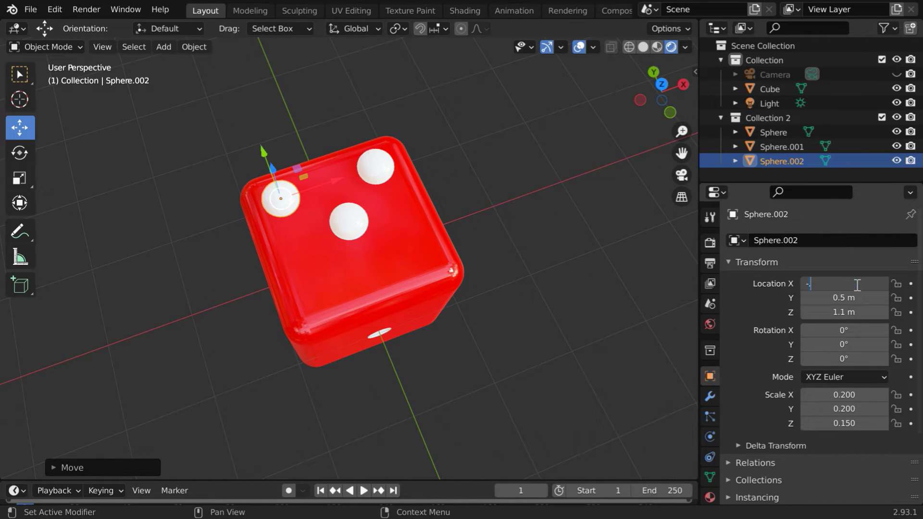
{"action": "type", "text": "0.5"}
{"action": "key", "text": "Return"}
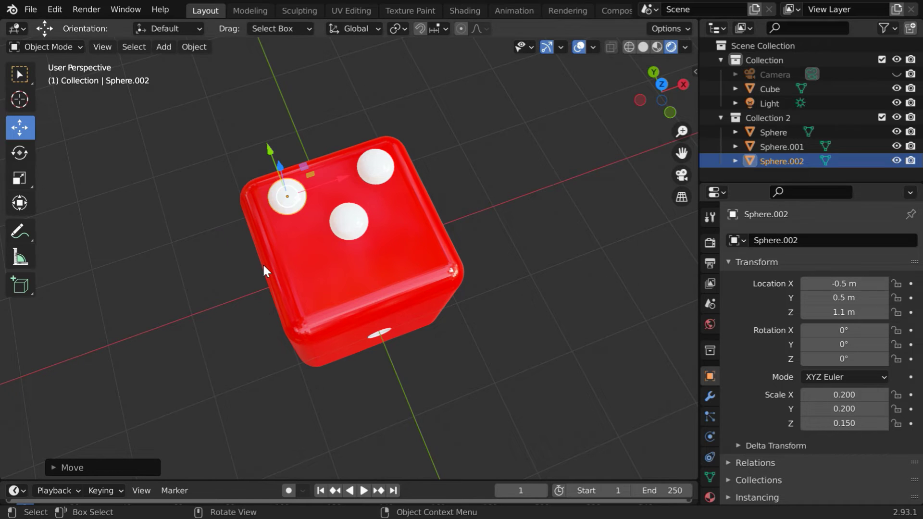
Step: Duplicate the left sphere to the front-left corner at Y -0.5
{"action": "key", "text": "shift+d"}
{"action": "key", "text": "Escape"}
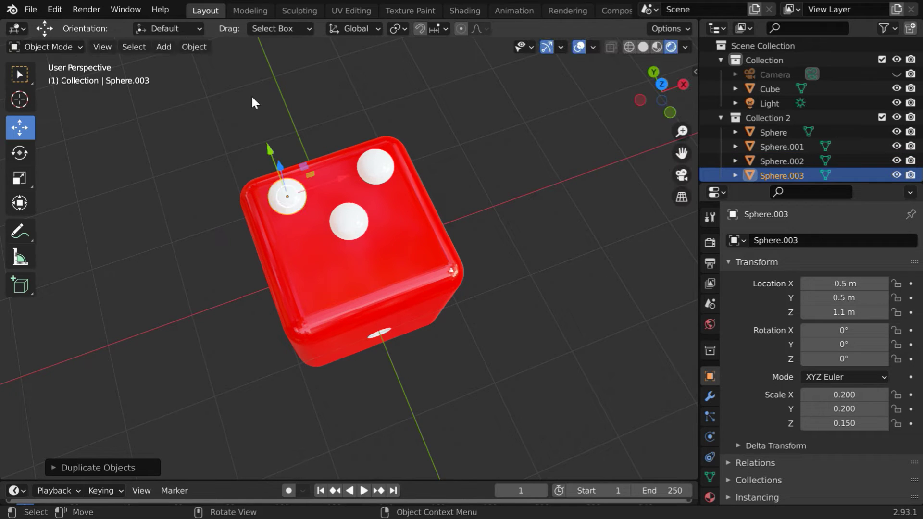
{"action": "key", "text": "g"}
{"action": "key", "text": "y"}
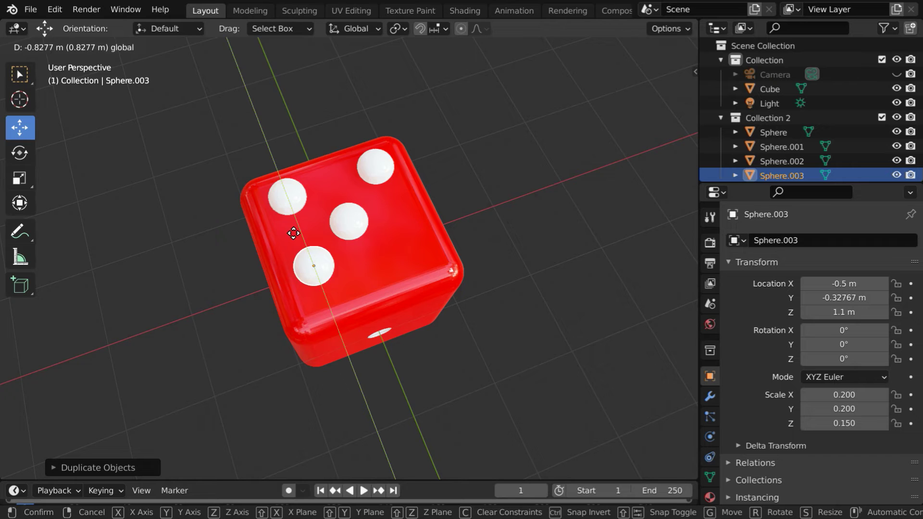
{"action": "left_click", "coordinate": [296, 239]}
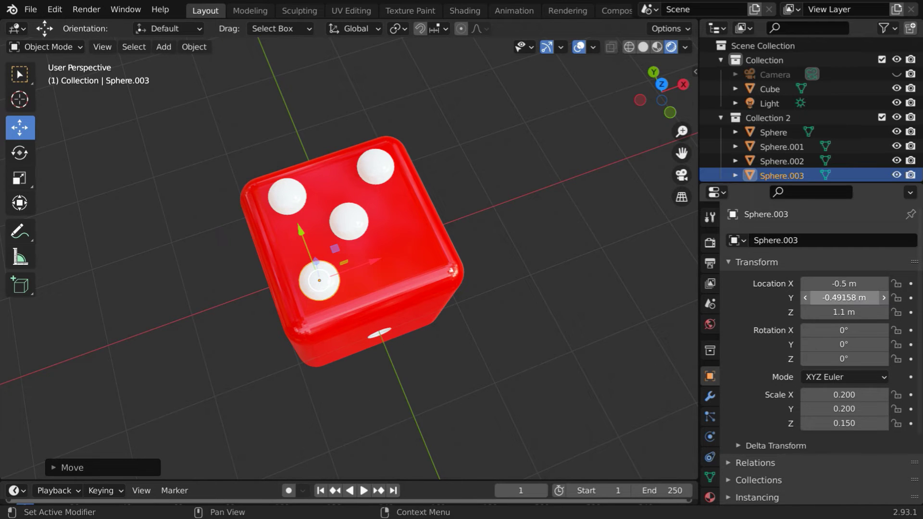
{"action": "left_click", "coordinate": [858, 299]}
{"action": "key", "text": "BackSpace"}
{"action": "type", "text": "-.5"}
{"action": "key", "text": "Return"}
Step: Add a fourth corner sphere at X 0.5, Y -0.5, then check all spheres in the outliner
{"action": "key", "text": "shift+d"}
{"action": "right_click", "coordinate": [491, 312]}
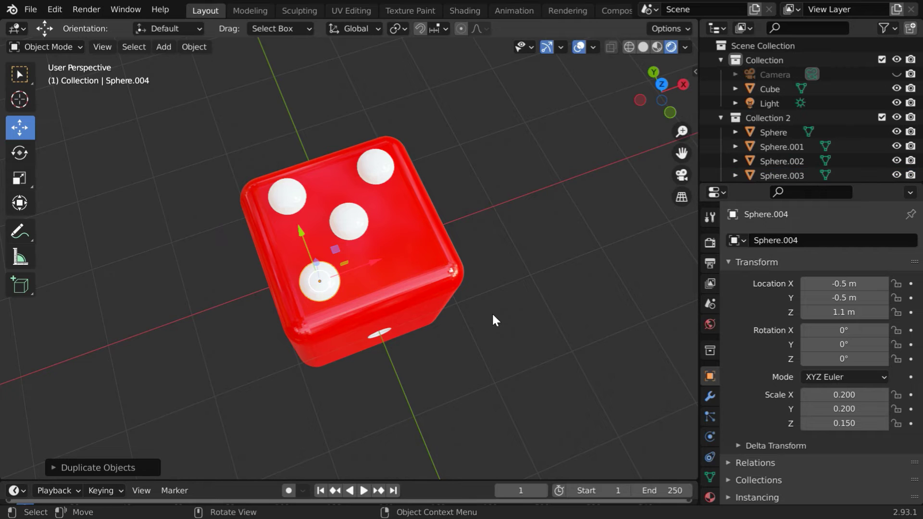
{"action": "key", "text": "g"}
{"action": "key", "text": "x"}
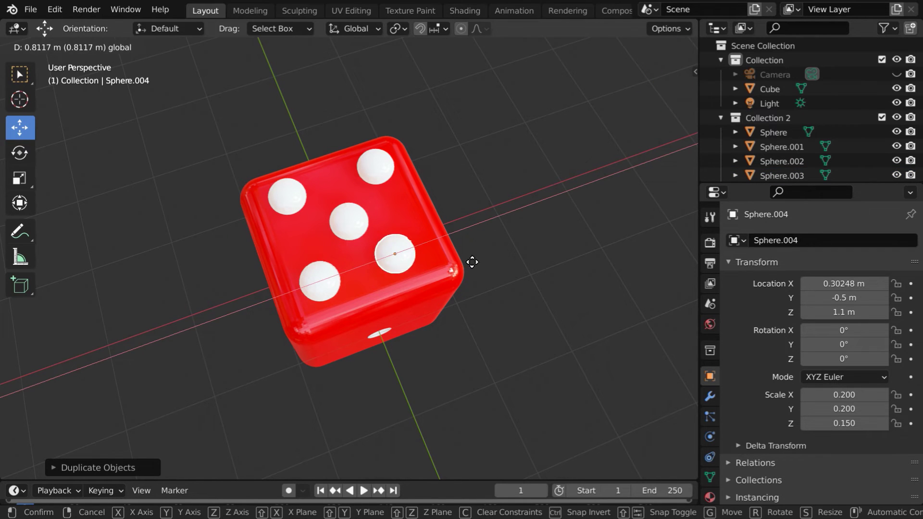
{"action": "left_click", "coordinate": [487, 259]}
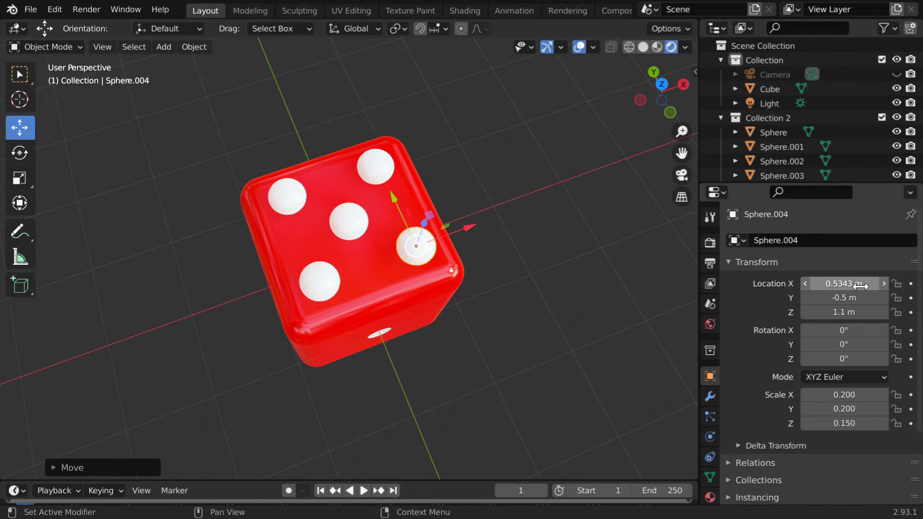
{"action": "double_click", "coordinate": [861, 285]}
{"action": "key", "text": "BackSpace"}
{"action": "type", "text": "0.5"}
{"action": "key", "text": "Return"}
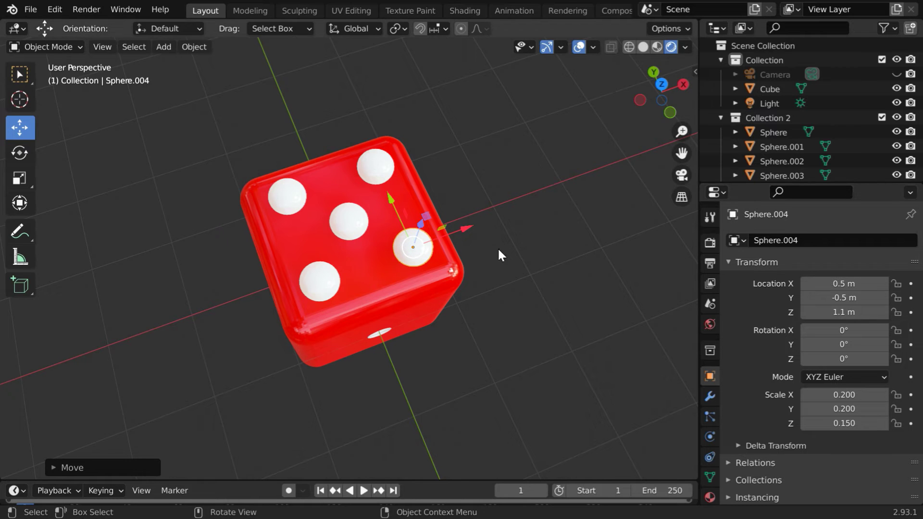
{"action": "left_click", "coordinate": [19, 74]}
{"action": "mouse_move", "coordinate": [440, 297]}
{"action": "middle_mouse_down"}
{"action": "mouse_move", "coordinate": [452, 263]}
{"action": "mouse_move", "coordinate": [446, 290]}
{"action": "mouse_move", "coordinate": [449, 284]}
{"action": "middle_mouse_up"}
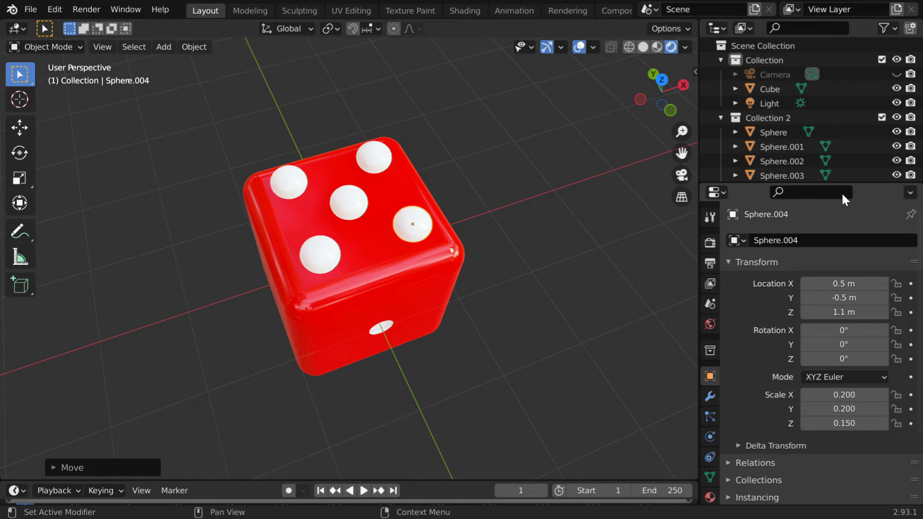
{"action": "left_click_drag", "start_coordinate": [843, 182], "coordinate": [842, 221]}
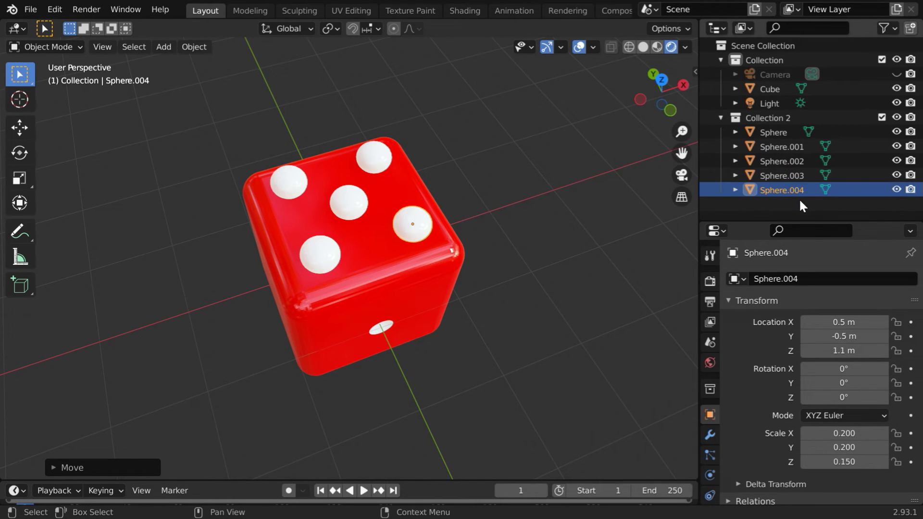
Step: Give the cube a Boolean modifier with Collection operand Collection 2 and apply it
{"action": "left_click", "coordinate": [768, 88]}
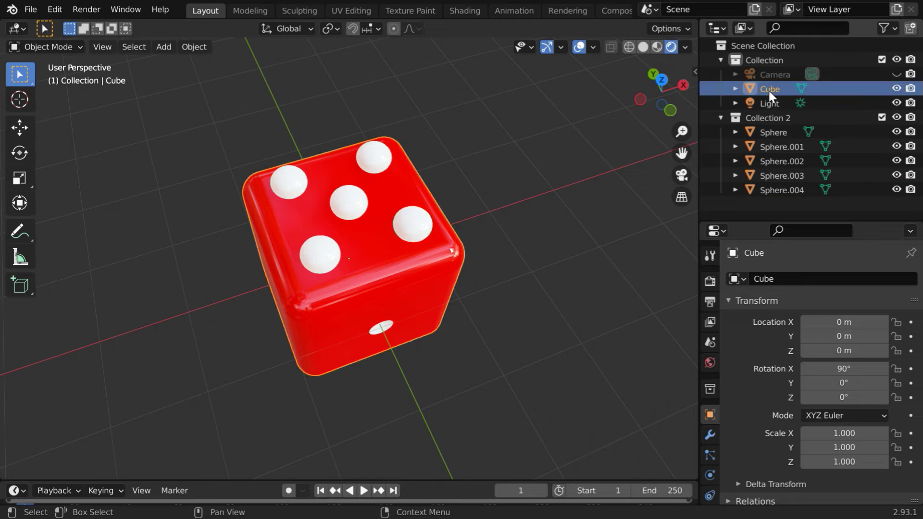
{"action": "left_click", "coordinate": [709, 434]}
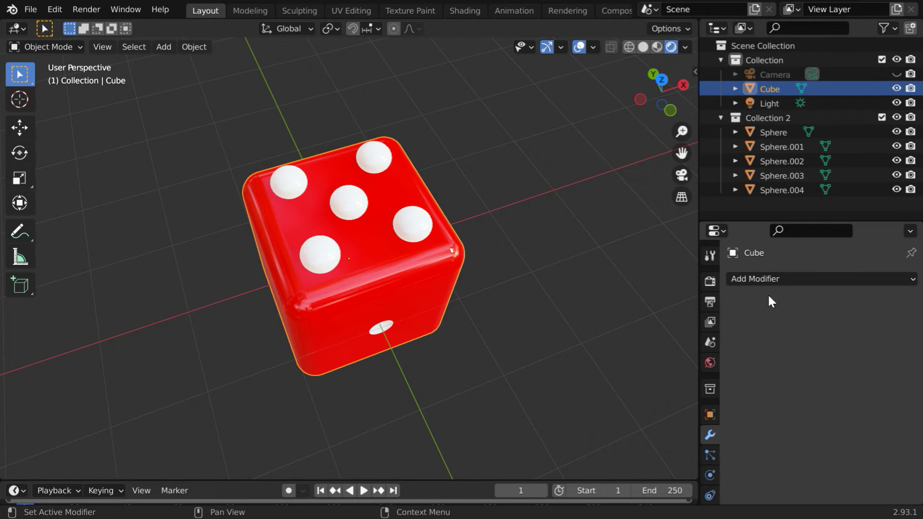
{"action": "left_click", "coordinate": [769, 279]}
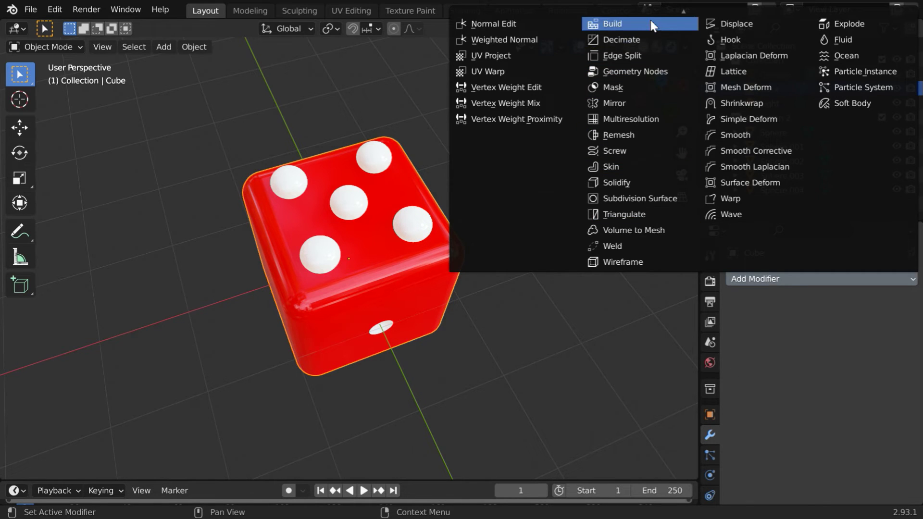
{"action": "mouse_move", "coordinate": [652, 10]}
{"action": "left_click", "coordinate": [635, 71]}
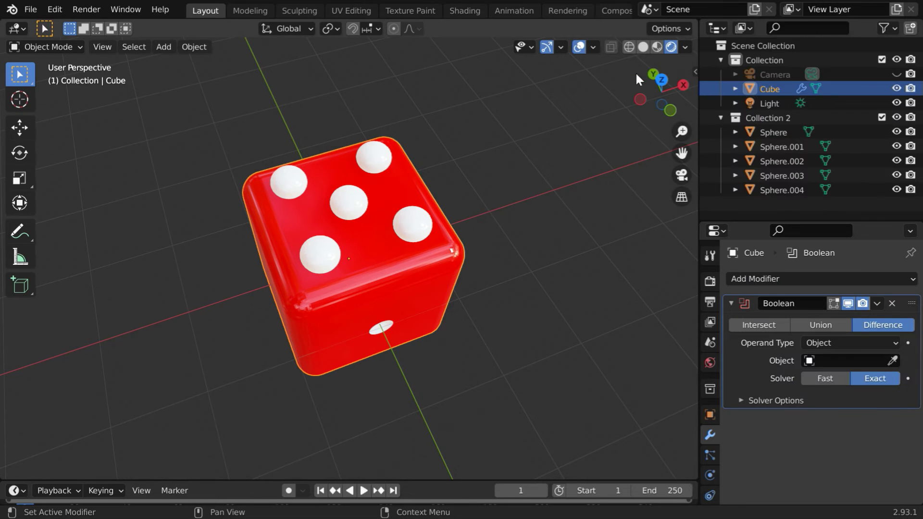
{"action": "left_click", "coordinate": [892, 342]}
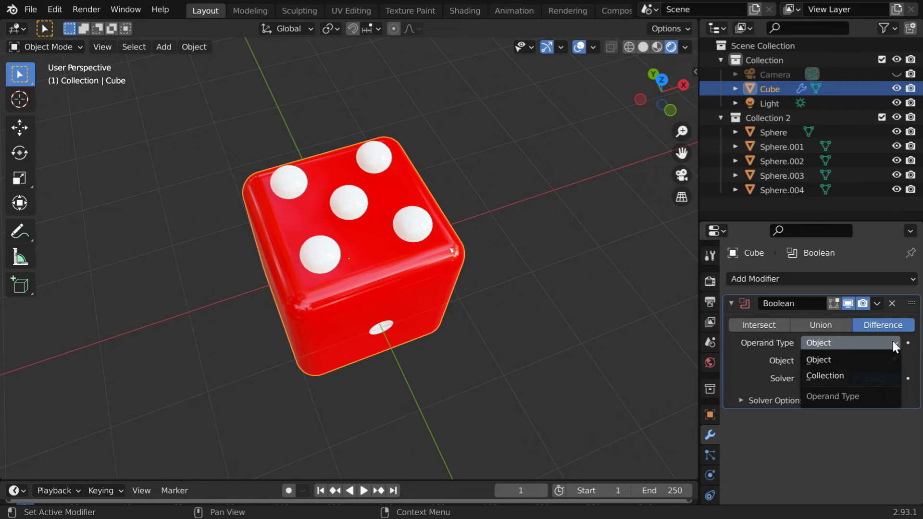
{"action": "left_click", "coordinate": [827, 378]}
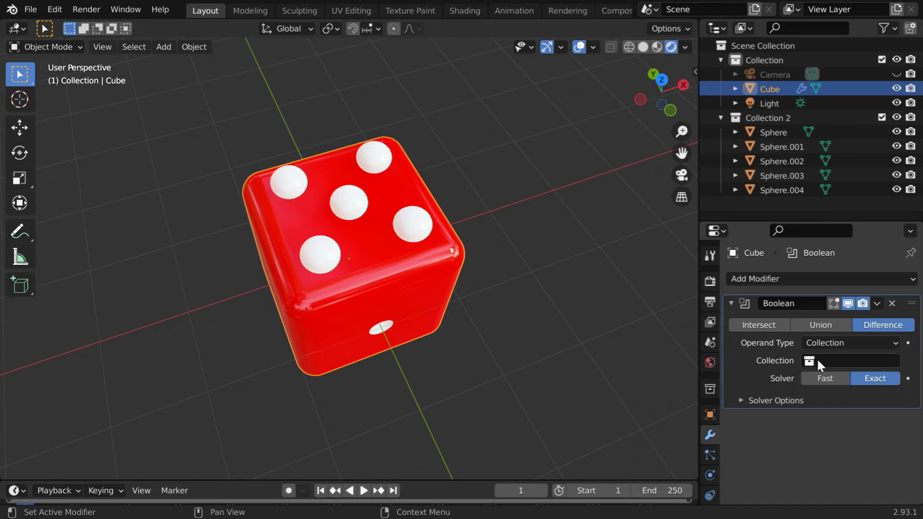
{"action": "left_click", "coordinate": [809, 364]}
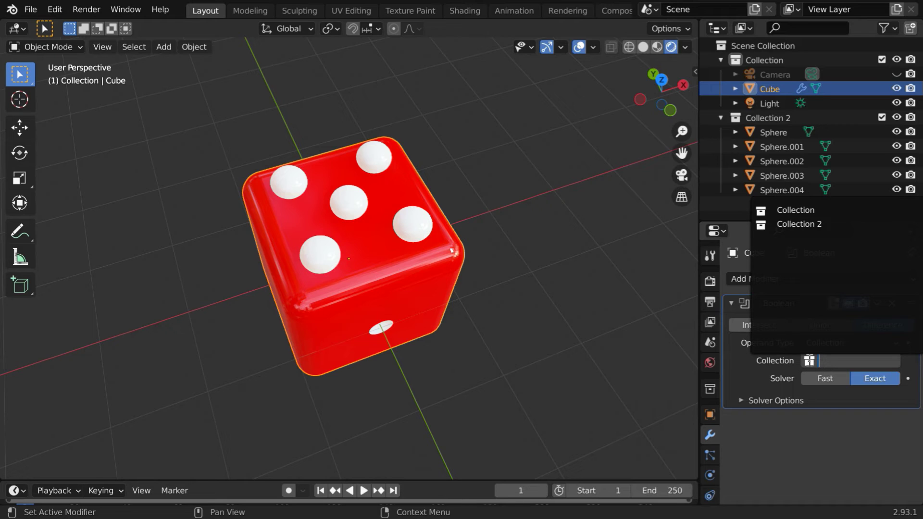
{"action": "left_click", "coordinate": [813, 224]}
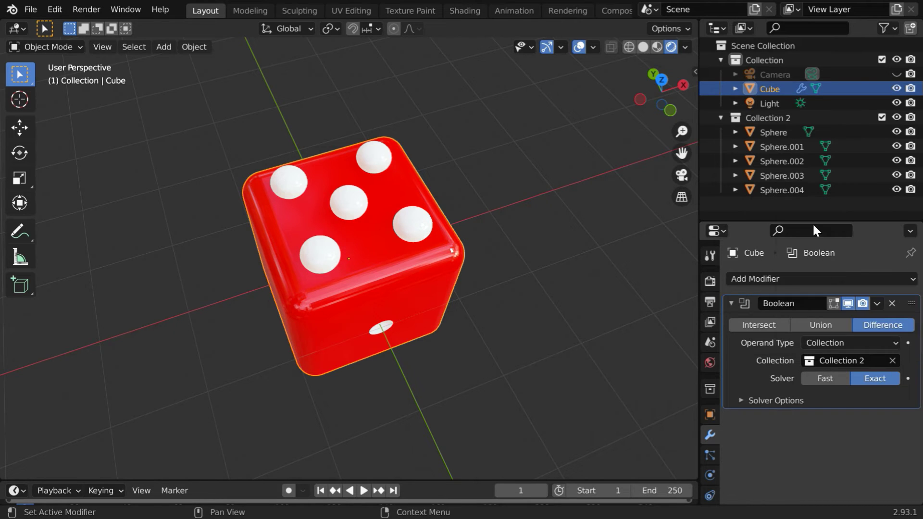
{"action": "left_click", "coordinate": [878, 302]}
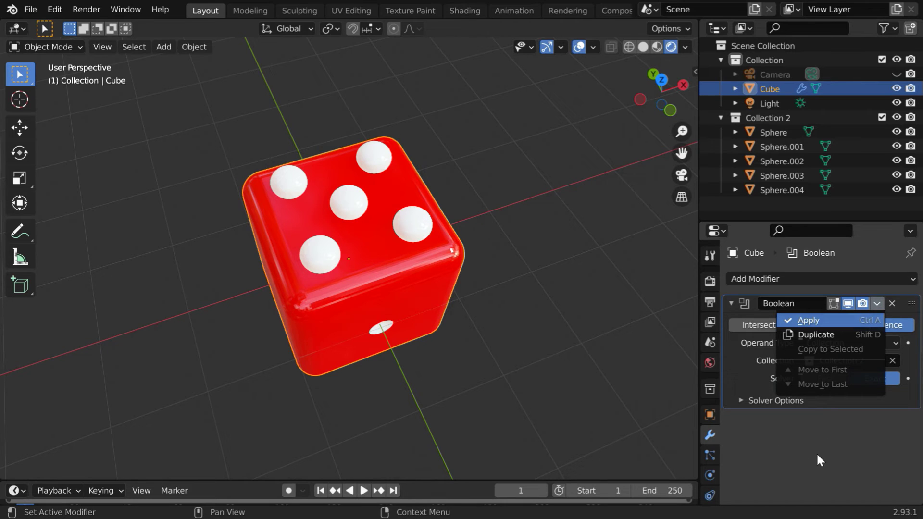
{"action": "key", "text": "ctrl+a"}
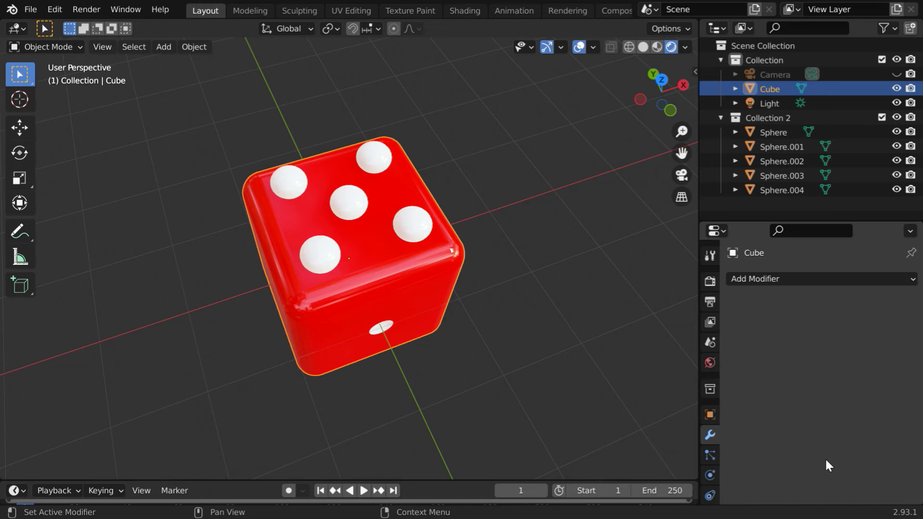
Step: Hide the sphere collection to reveal the holes and rotate the cube 90° on Y
{"action": "left_click", "coordinate": [896, 116]}
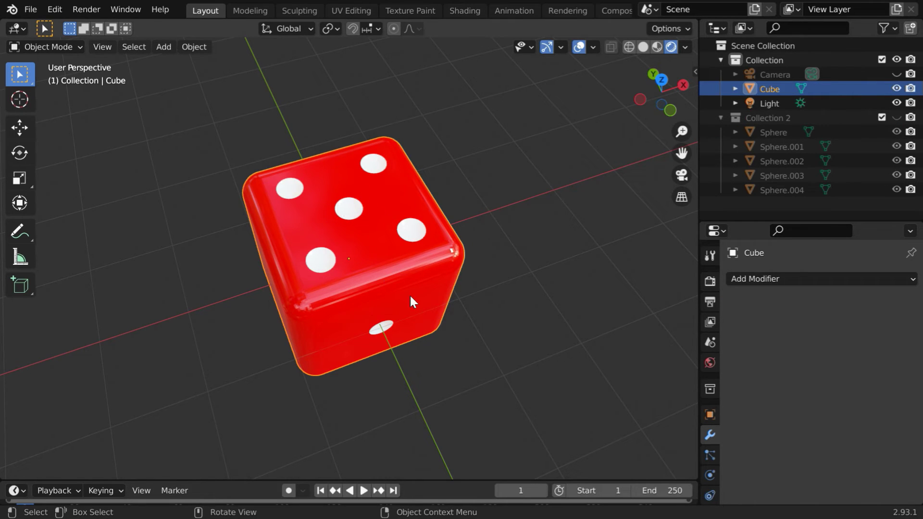
{"action": "middle_click_drag", "start_coordinate": [410, 296], "coordinate": [318, 263]}
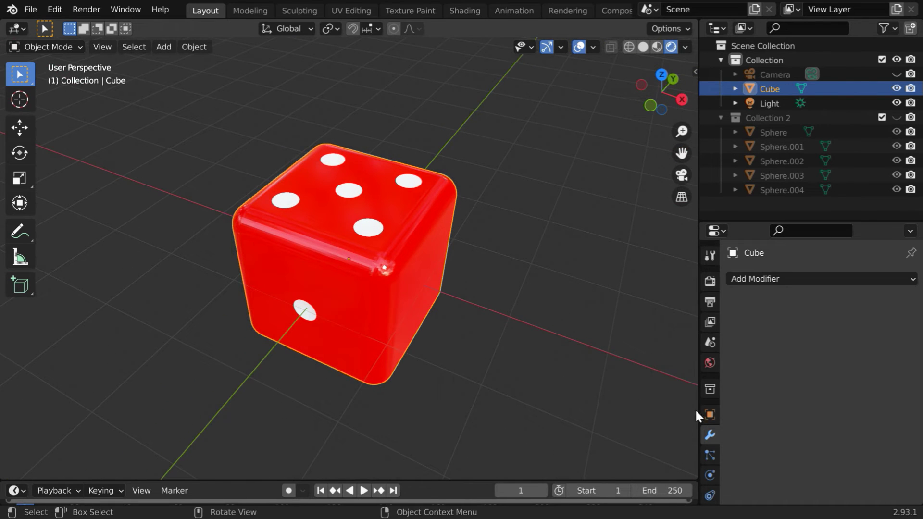
{"action": "left_click", "coordinate": [709, 413]}
{"action": "left_click", "coordinate": [844, 383]}
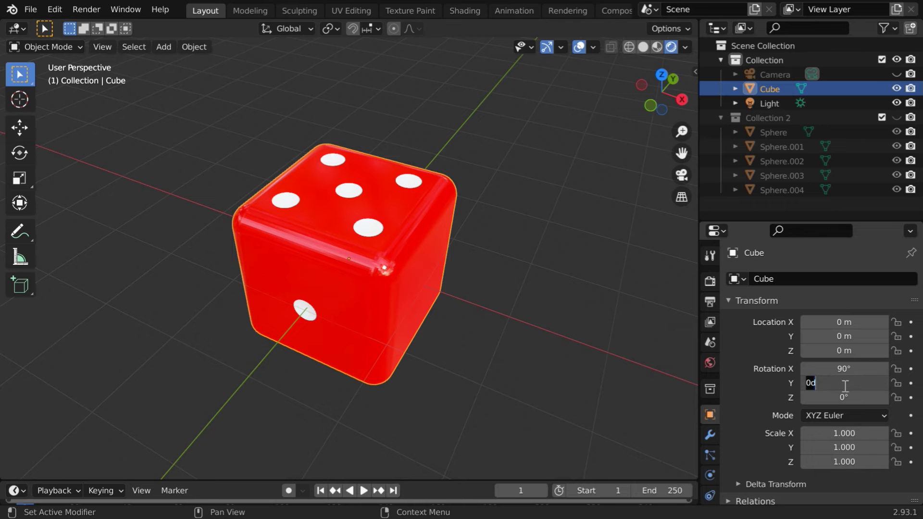
{"action": "type", "text": "90"}
{"action": "key", "text": "Return"}
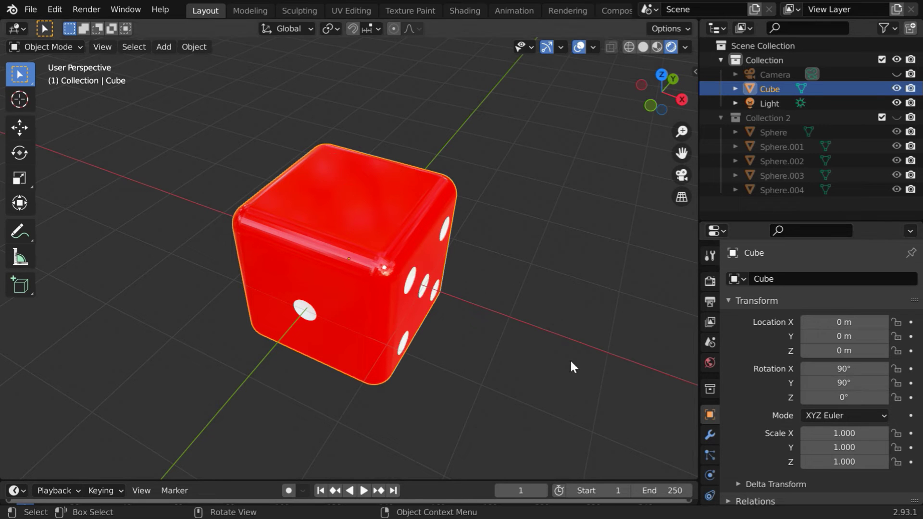
{"action": "middle_click_drag", "start_coordinate": [571, 367], "coordinate": [423, 336]}
{"action": "middle_click_drag", "start_coordinate": [342, 251], "coordinate": [576, 298]}
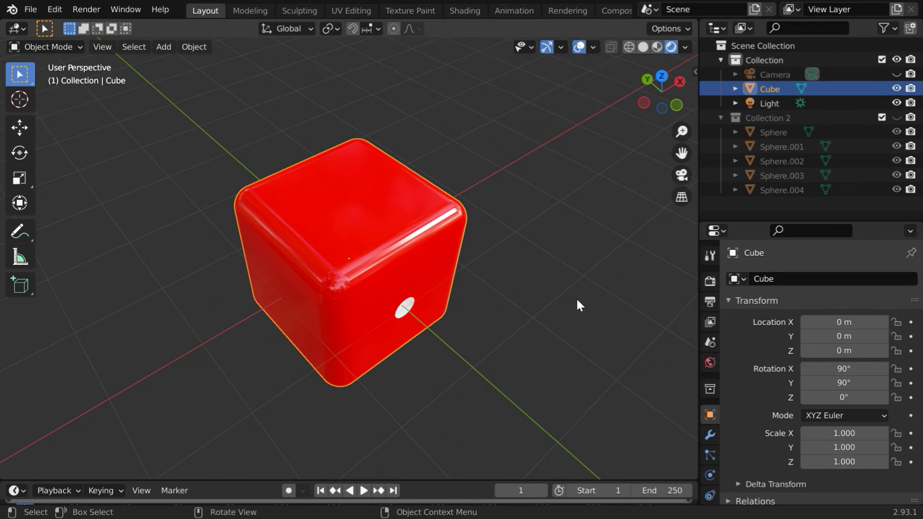
Step: Move Sphere.002 and Sphere.004 into Collection, hide them, and select the die
{"action": "left_click", "coordinate": [896, 117]}
{"action": "middle_click_drag", "start_coordinate": [401, 261], "coordinate": [386, 229]}
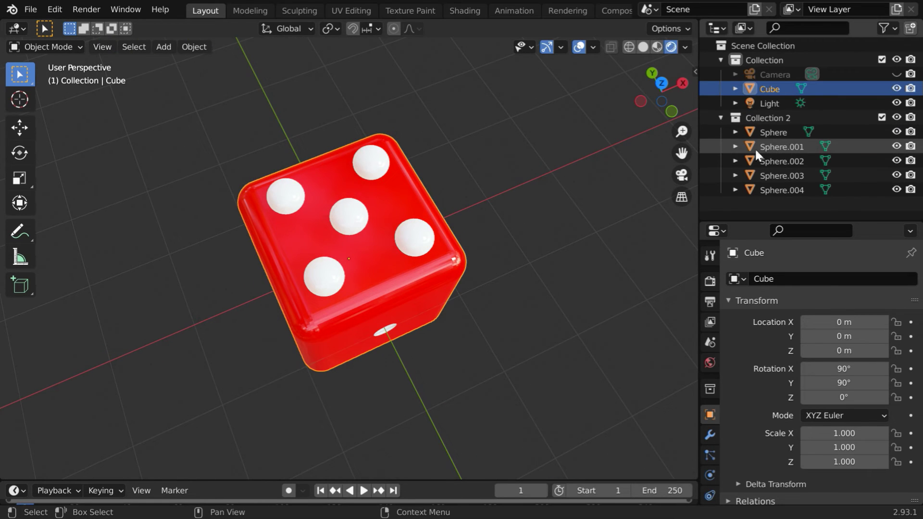
{"action": "left_click_drag", "start_coordinate": [781, 159], "coordinate": [782, 100]}
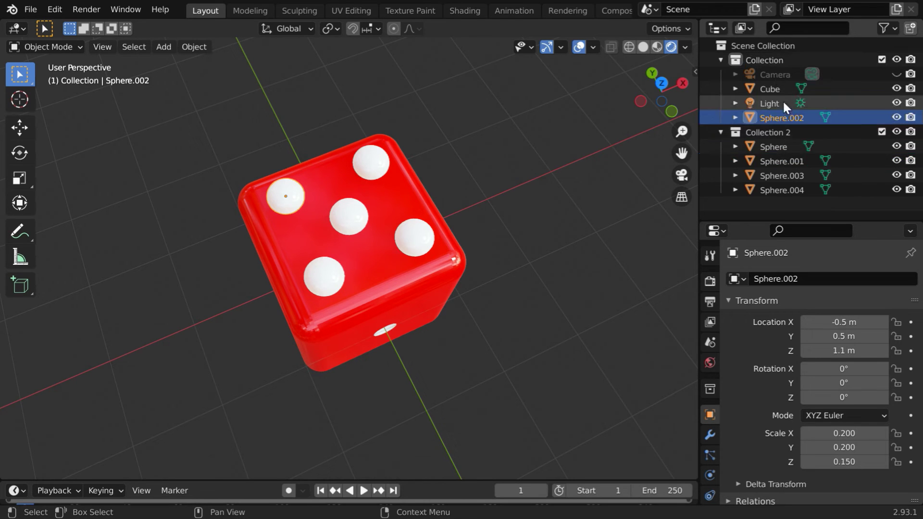
{"action": "left_click", "coordinate": [790, 190]}
{"action": "left_click_drag", "start_coordinate": [788, 190], "coordinate": [785, 113]}
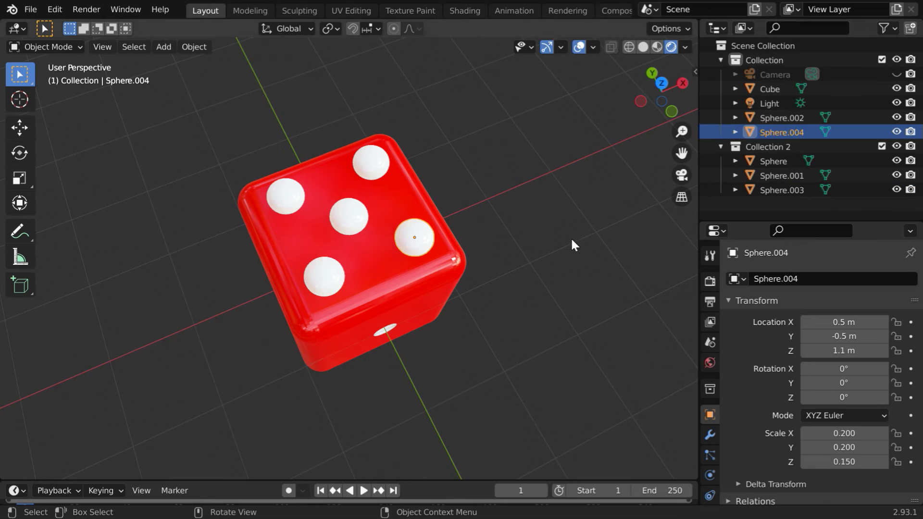
{"action": "left_click", "coordinate": [897, 118]}
{"action": "left_click", "coordinate": [897, 131]}
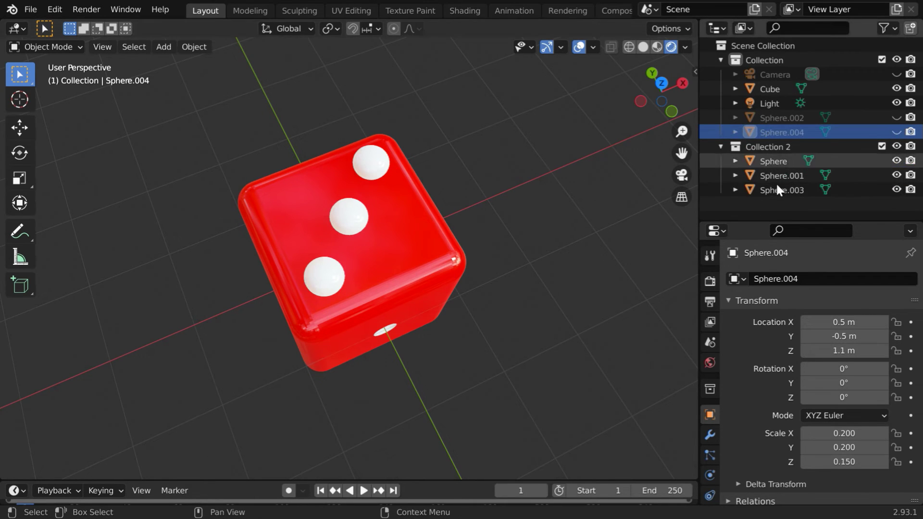
{"action": "middle_click_drag", "start_coordinate": [490, 301], "coordinate": [472, 251]}
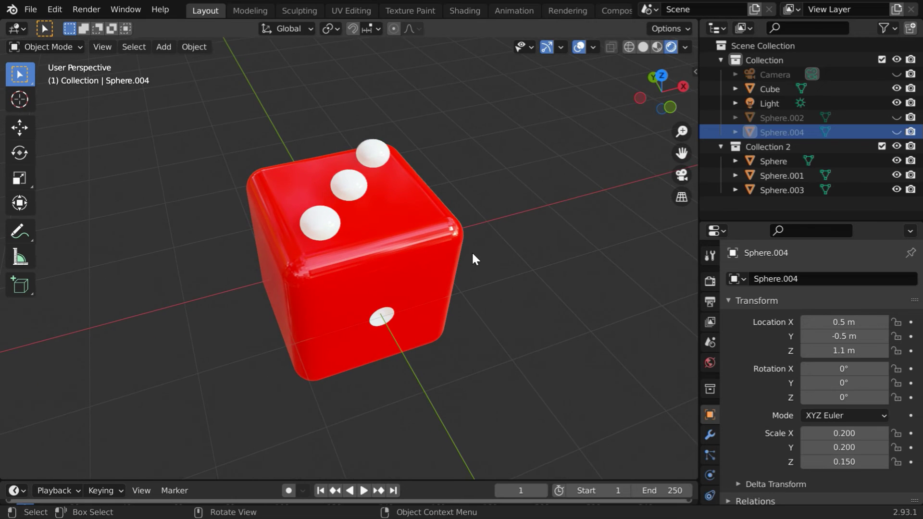
{"action": "left_click", "coordinate": [423, 256]}
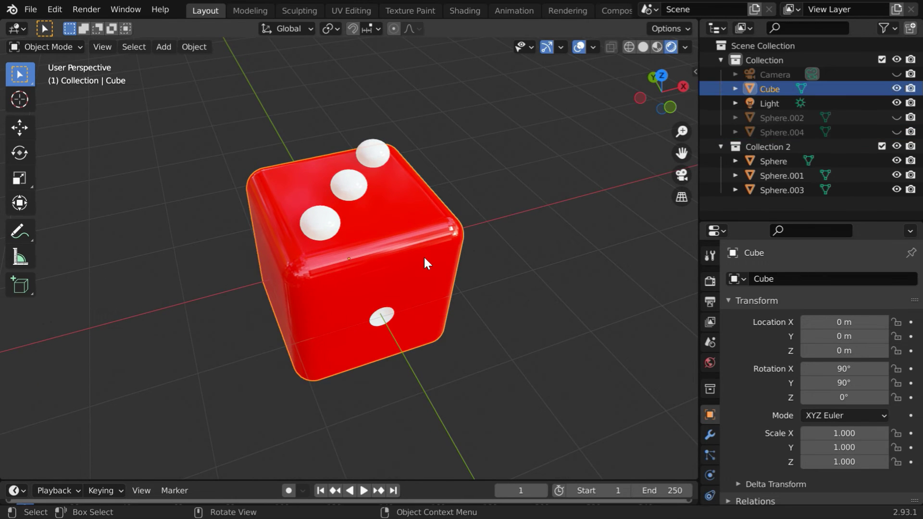
Step: Apply a Boolean modifier using Collection 2 to the die, then hide Collection 2
{"action": "left_click", "coordinate": [710, 435]}
{"action": "left_click", "coordinate": [762, 280]}
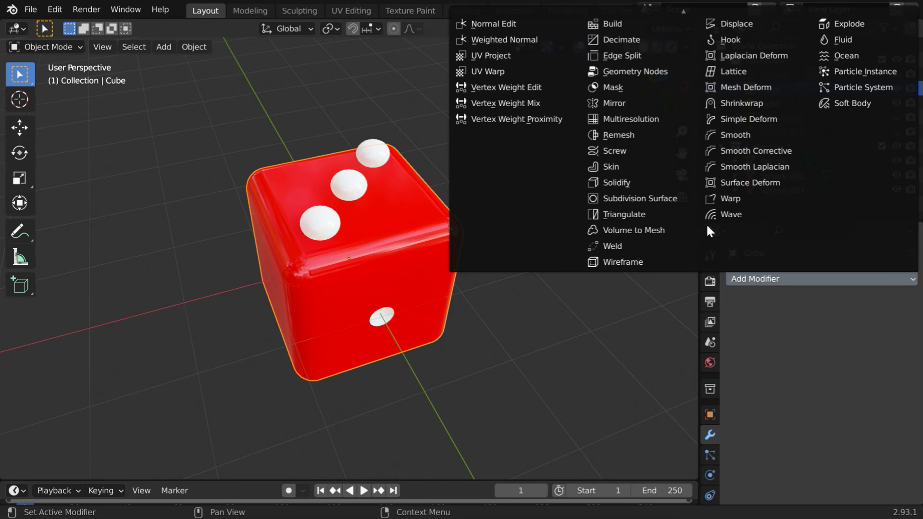
{"action": "mouse_move", "coordinate": [654, 9]}
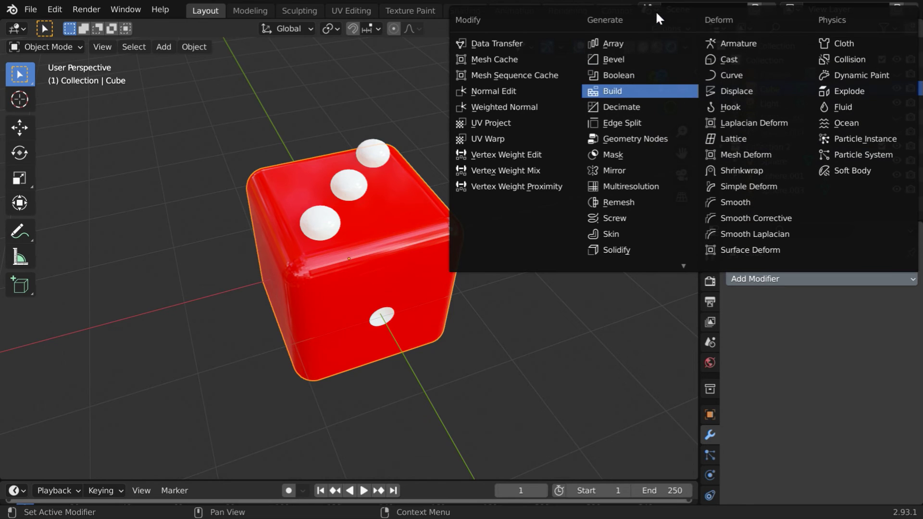
{"action": "left_click", "coordinate": [644, 73]}
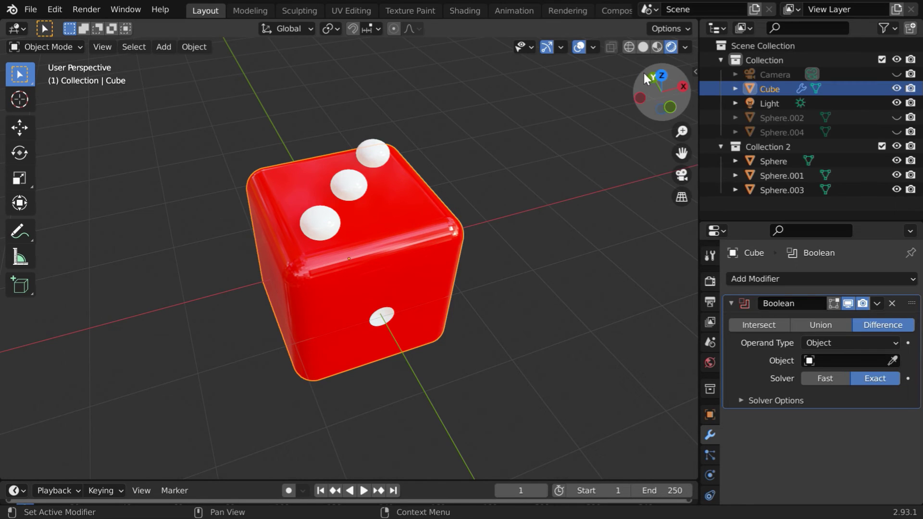
{"action": "left_click", "coordinate": [870, 341]}
{"action": "left_click", "coordinate": [848, 375]}
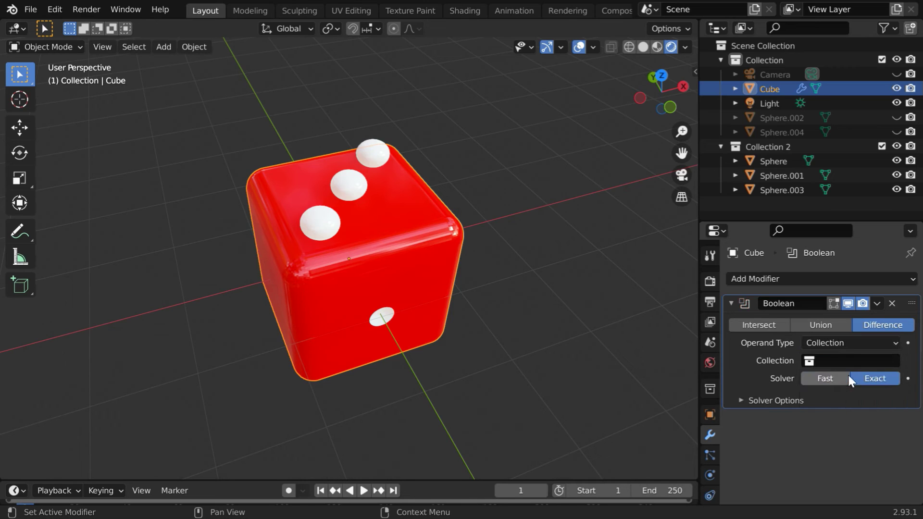
{"action": "left_click", "coordinate": [824, 360]}
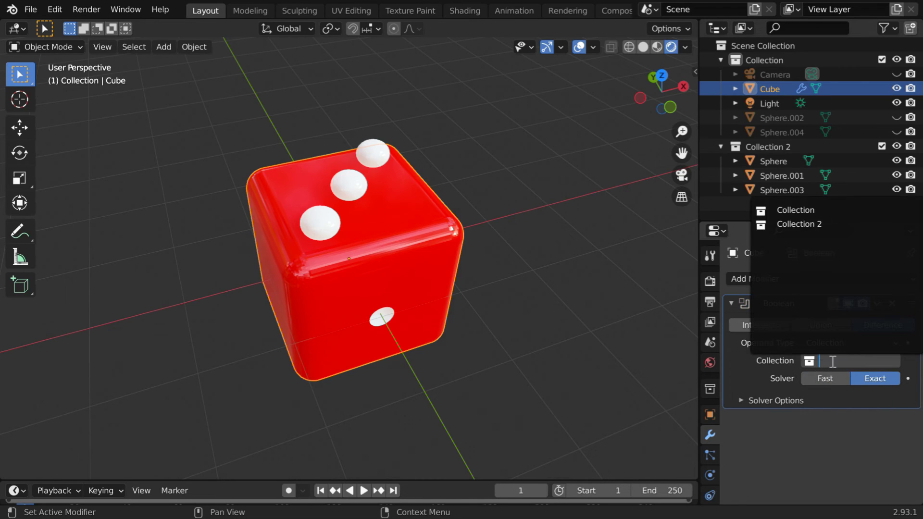
{"action": "left_click", "coordinate": [820, 223]}
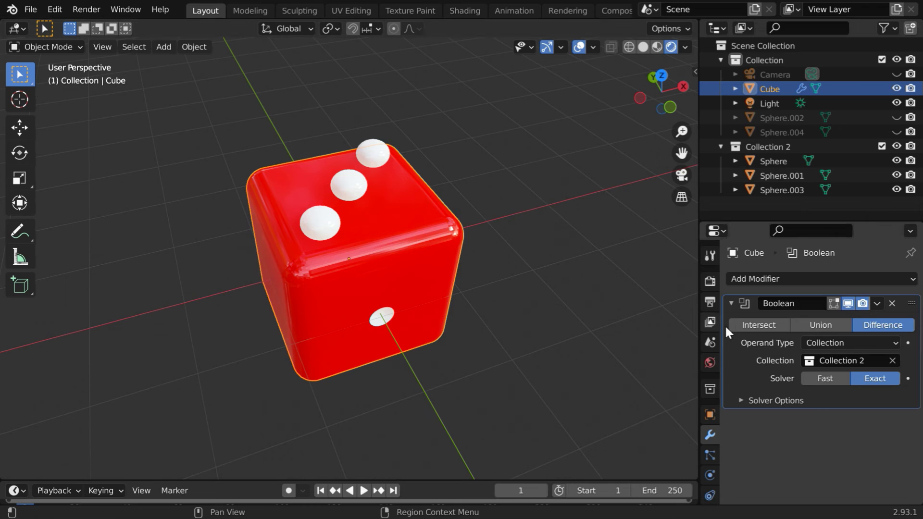
{"action": "left_click", "coordinate": [877, 304]}
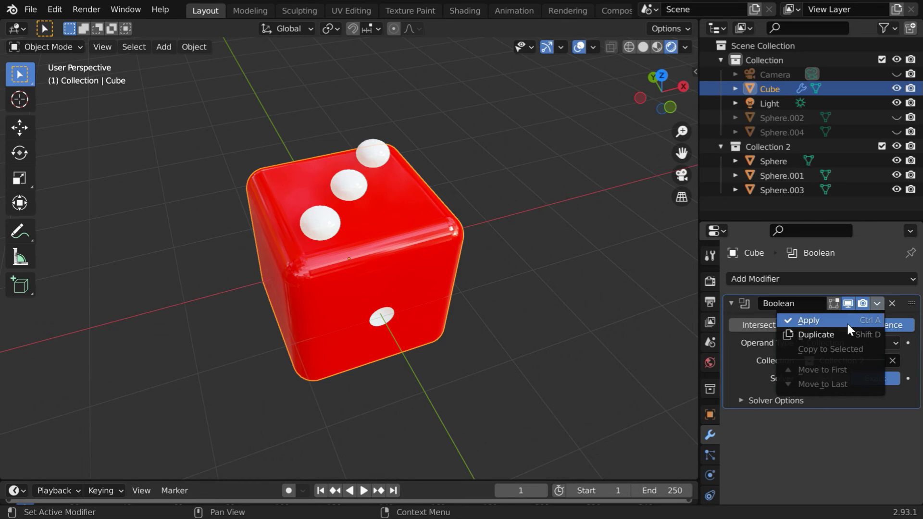
{"action": "key", "text": "ctrl+a"}
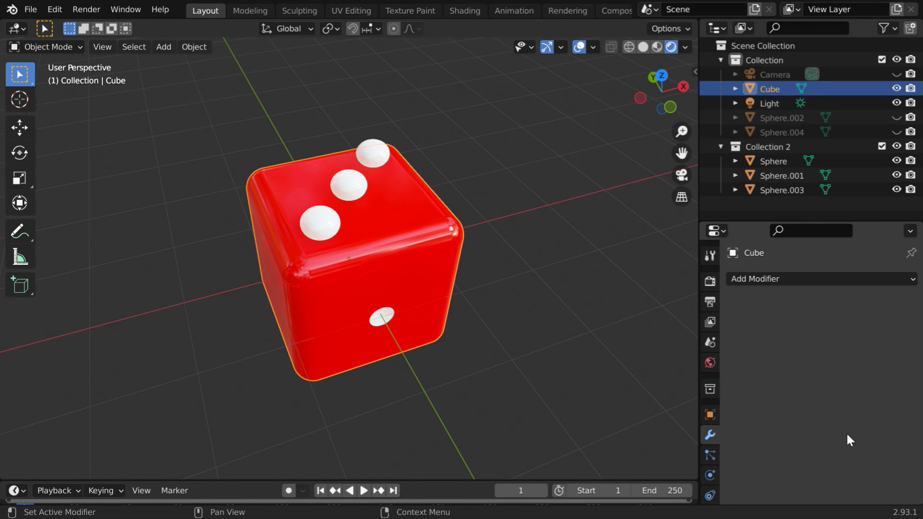
{"action": "left_click", "coordinate": [897, 146]}
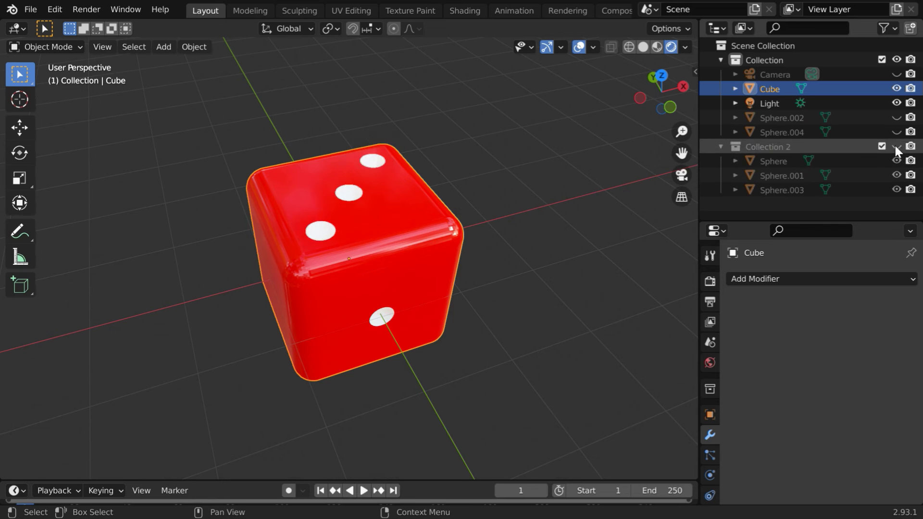
Step: Orbit and zoom around the finished die to inspect its pip faces
{"action": "middle_click_drag", "start_coordinate": [381, 215], "coordinate": [414, 324]}
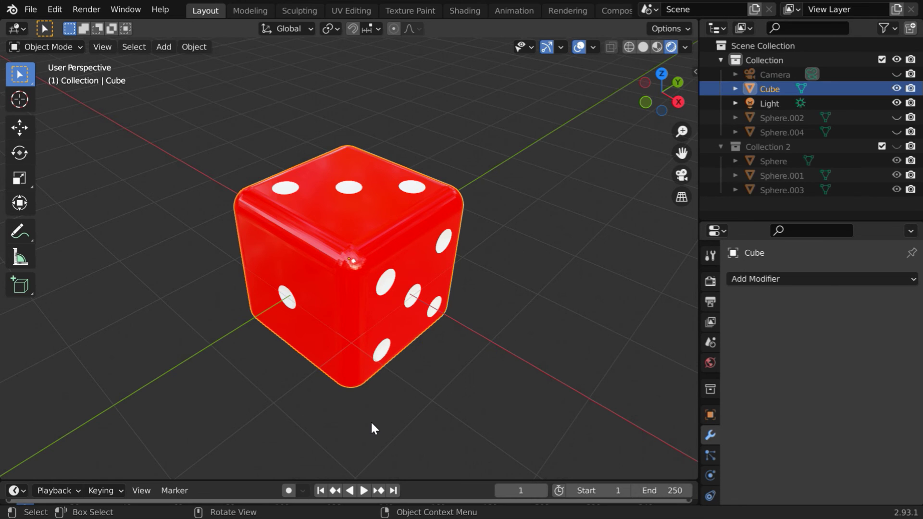
{"action": "middle_click_drag", "start_coordinate": [371, 424], "coordinate": [369, 426]}
{"action": "middle_click_drag", "start_coordinate": [461, 381], "coordinate": [387, 377]}
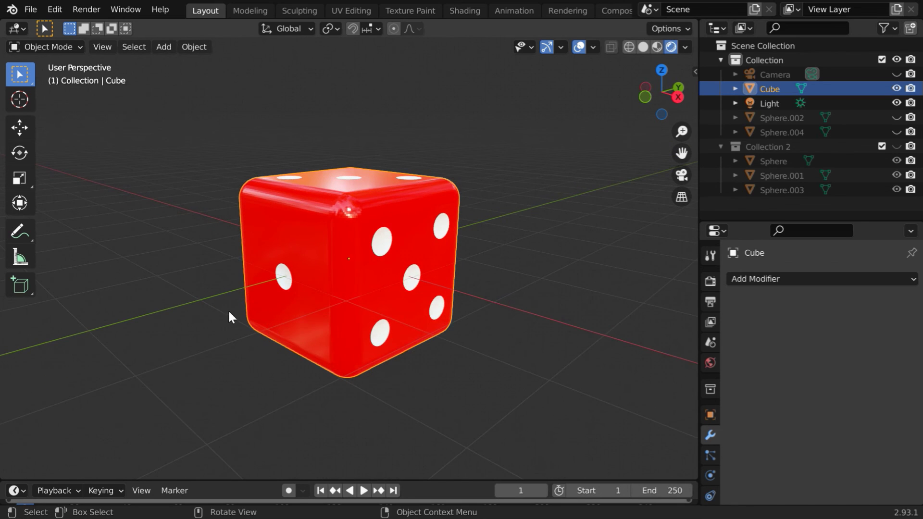
{"action": "middle_click_drag", "start_coordinate": [229, 313], "coordinate": [252, 344]}
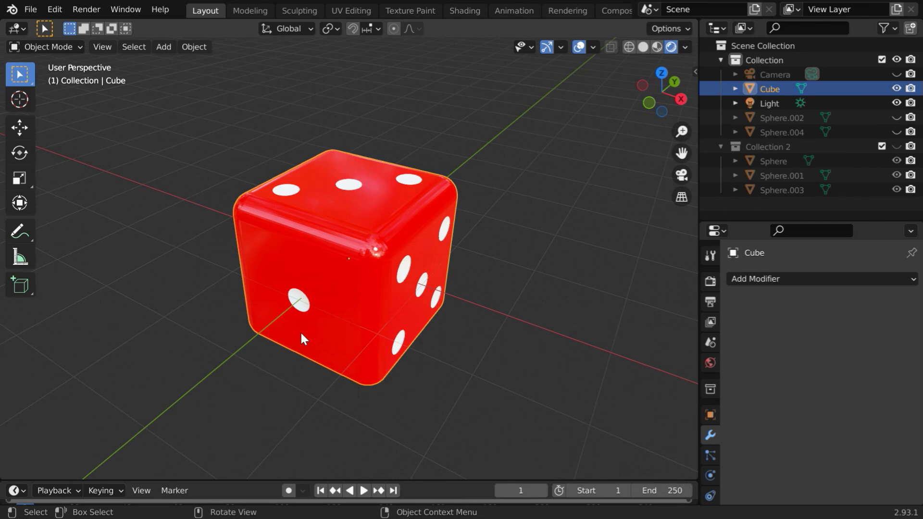
{"action": "scroll", "coordinate": [300, 338], "scroll_direction": "up", "scroll_amount": 3}
{"action": "scroll", "coordinate": [301, 338], "scroll_direction": "down", "scroll_amount": 5}
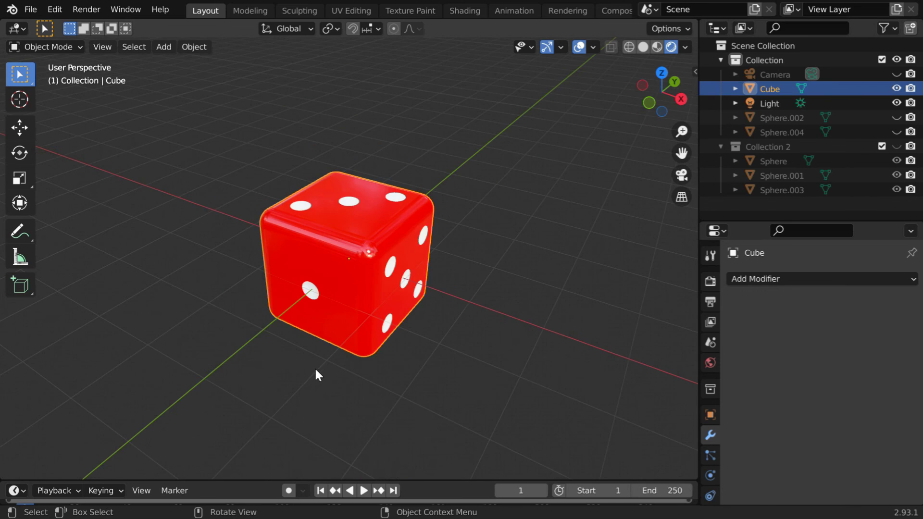
{"action": "middle_click_drag", "start_coordinate": [316, 369], "coordinate": [375, 405]}
Step: Raise the die 1 m along Z with gz1 and deselect it
{"action": "type", "text": "gz"}
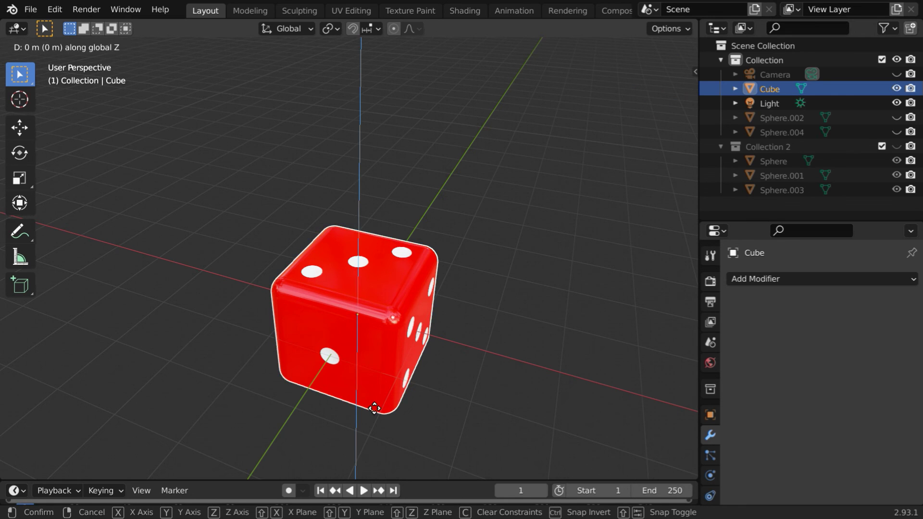
{"action": "type", "text": "1"}
{"action": "key", "text": "Return"}
{"action": "middle_click_drag", "start_coordinate": [430, 385], "coordinate": [405, 379]}
{"action": "left_click", "coordinate": [493, 393]}
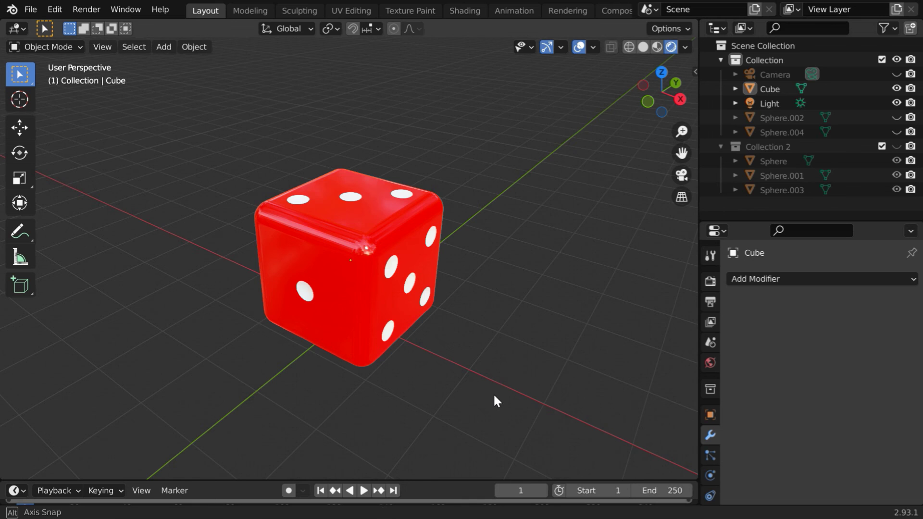
{"action": "middle_click_drag", "start_coordinate": [494, 396], "coordinate": [460, 342]}
{"action": "scroll", "coordinate": [444, 411], "scroll_direction": "down", "scroll_amount": 3}
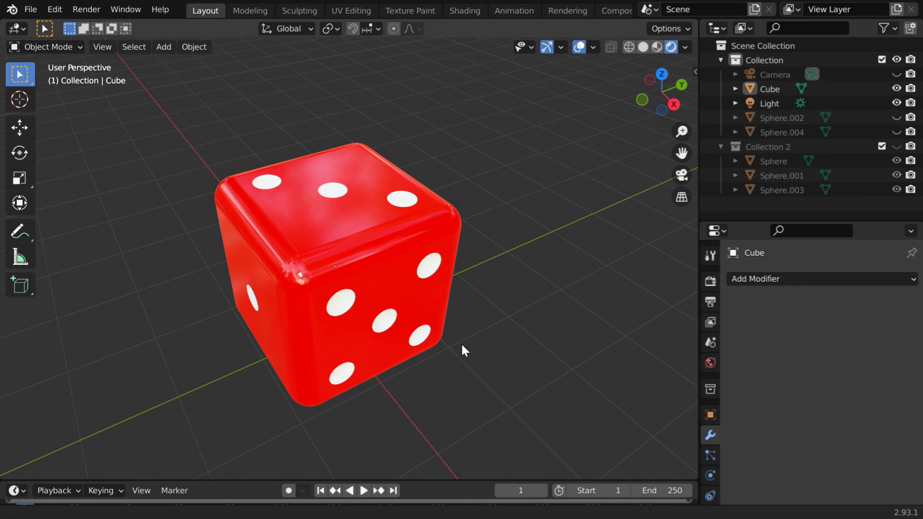